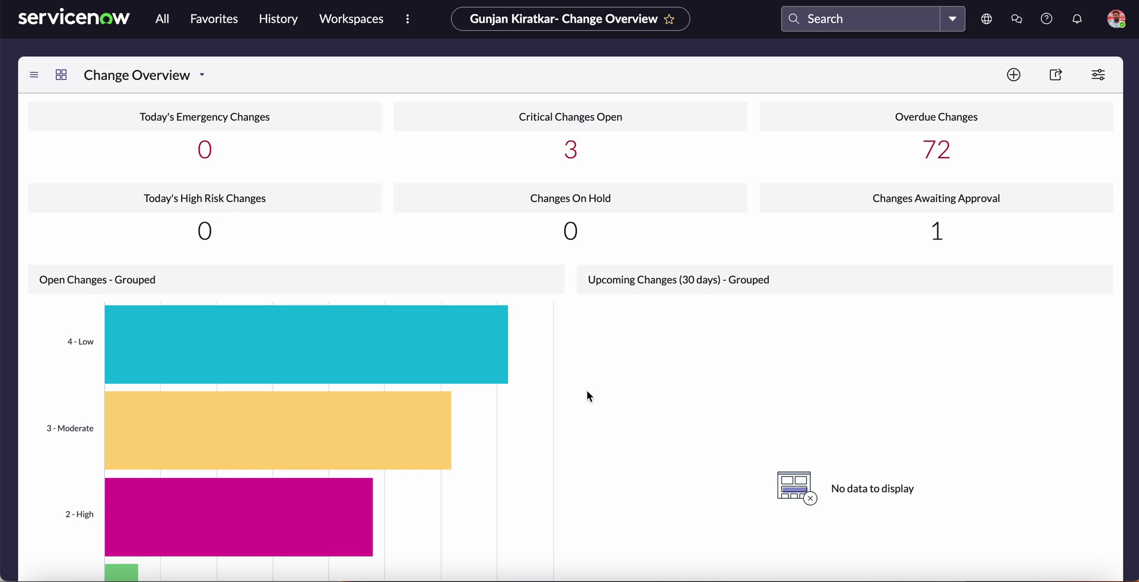
# Step: Open your personal Preferences and view the Display settings
pyautogui.click(1116, 20)
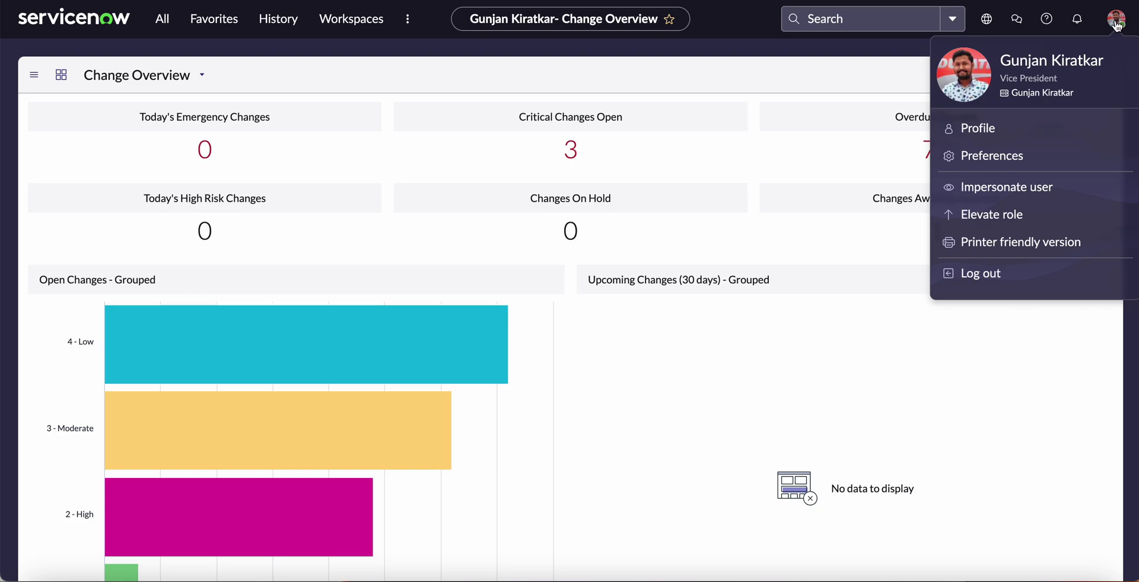
pyautogui.click(993, 162)
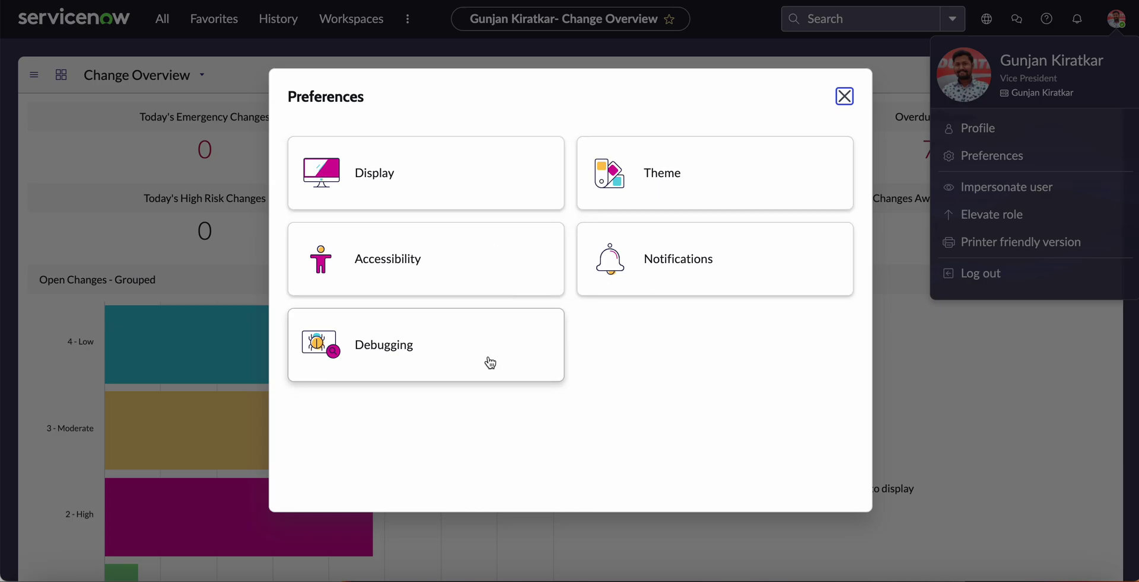
pyautogui.click(375, 167)
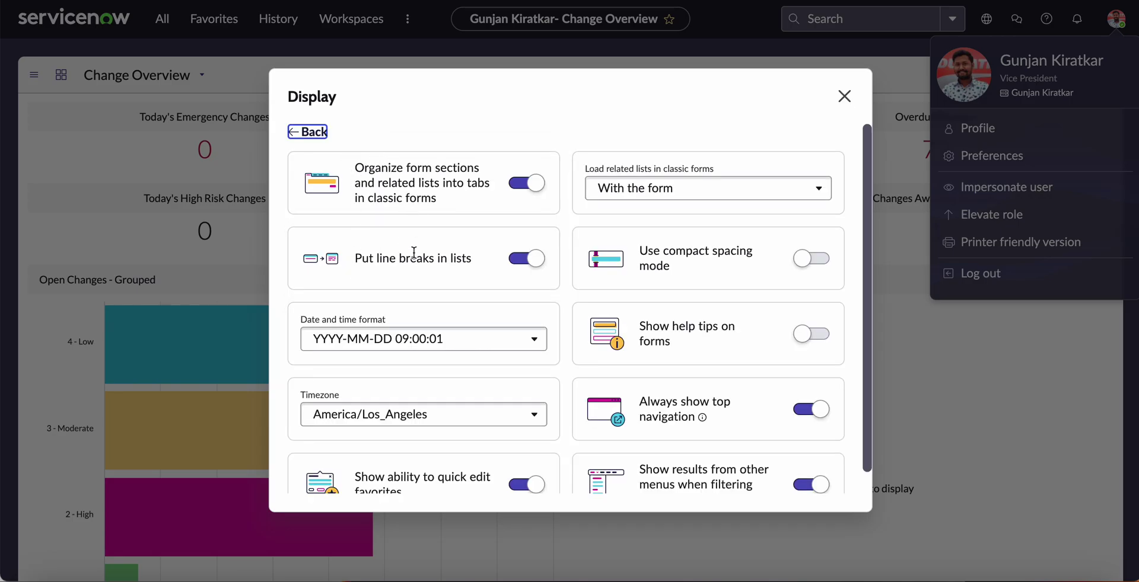
pyautogui.scroll(-1, 409, 254)
pyautogui.scroll(1, 414, 251)
# Step: Review the date format, timezone and related-list loading options without changing them
pyautogui.click(349, 337)
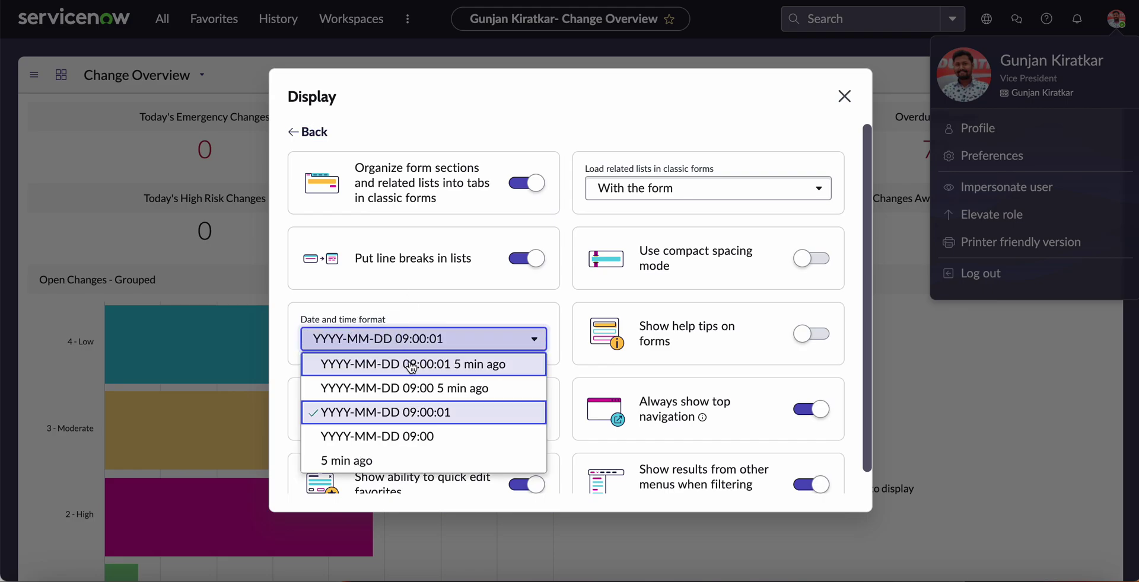
pyautogui.click(429, 312)
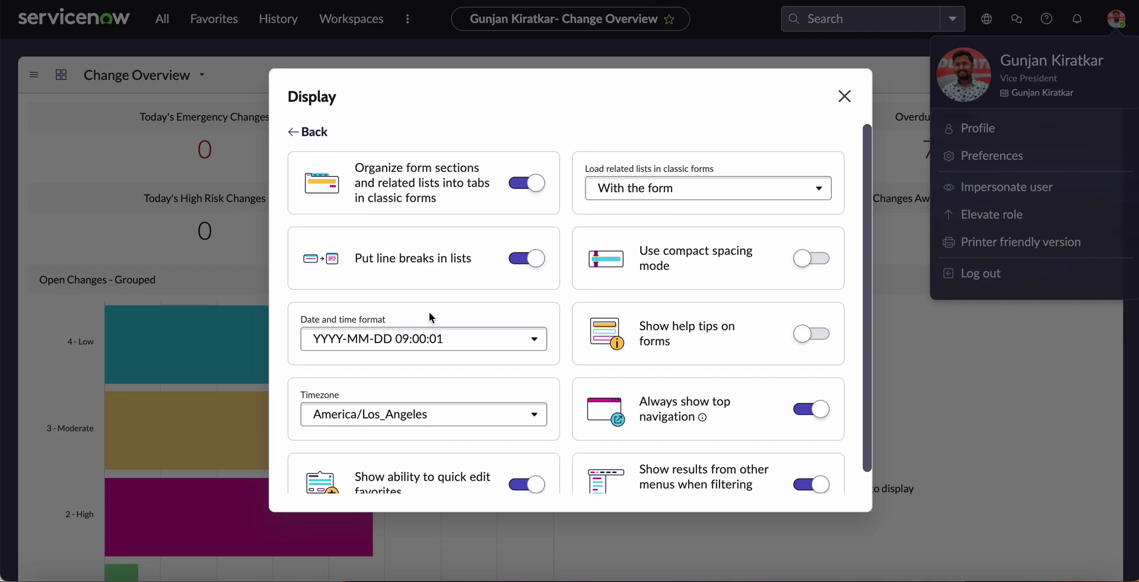
pyautogui.click(424, 412)
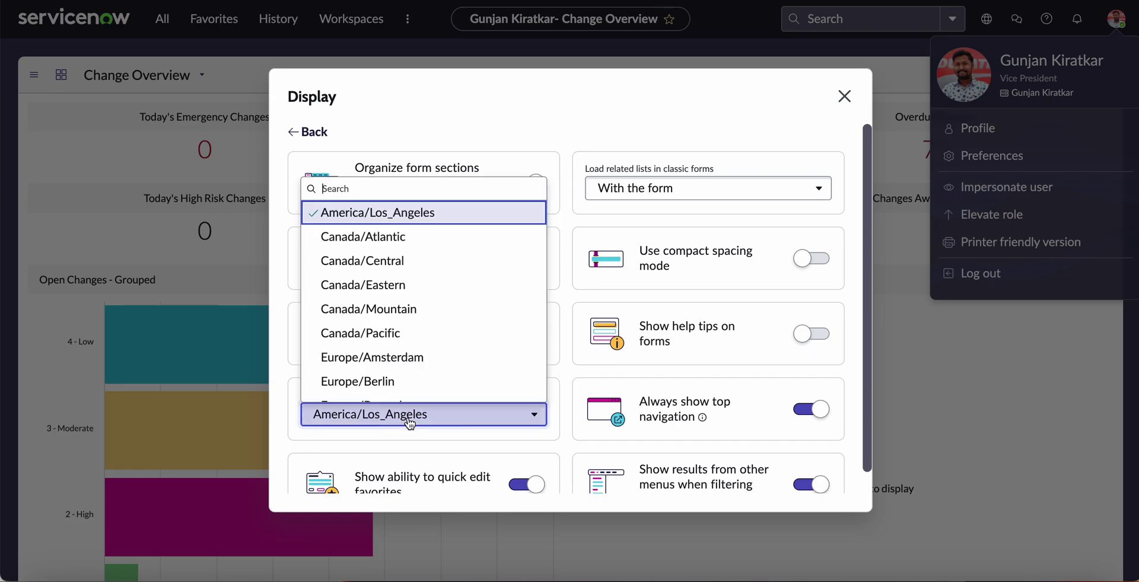
pyautogui.click(280, 418)
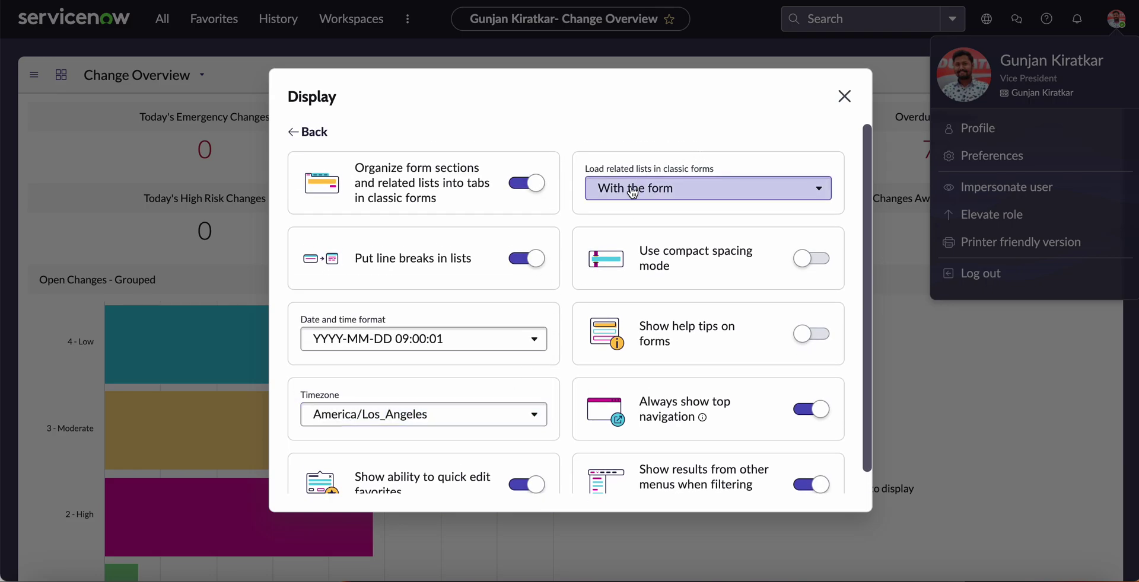
pyautogui.click(632, 190)
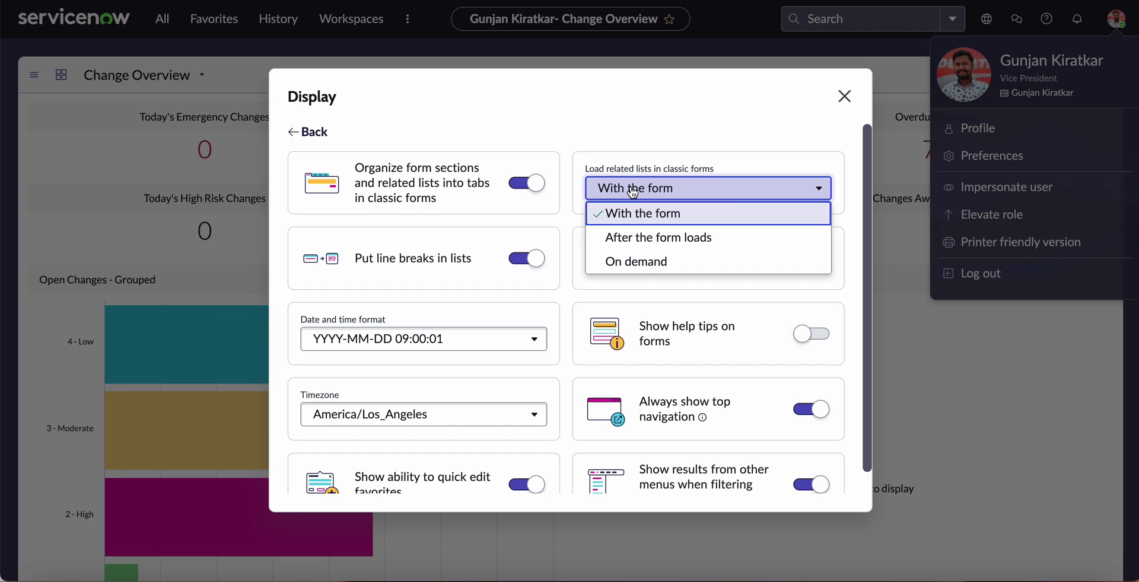
pyautogui.click(673, 159)
pyautogui.click(698, 191)
pyautogui.click(653, 167)
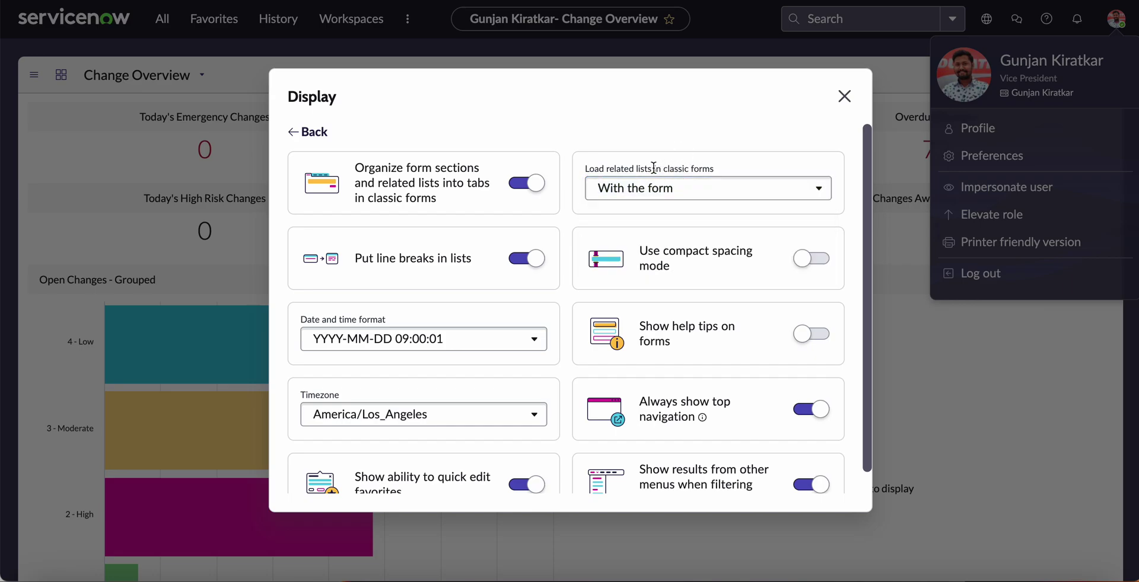
pyautogui.scroll(-1, 696, 303)
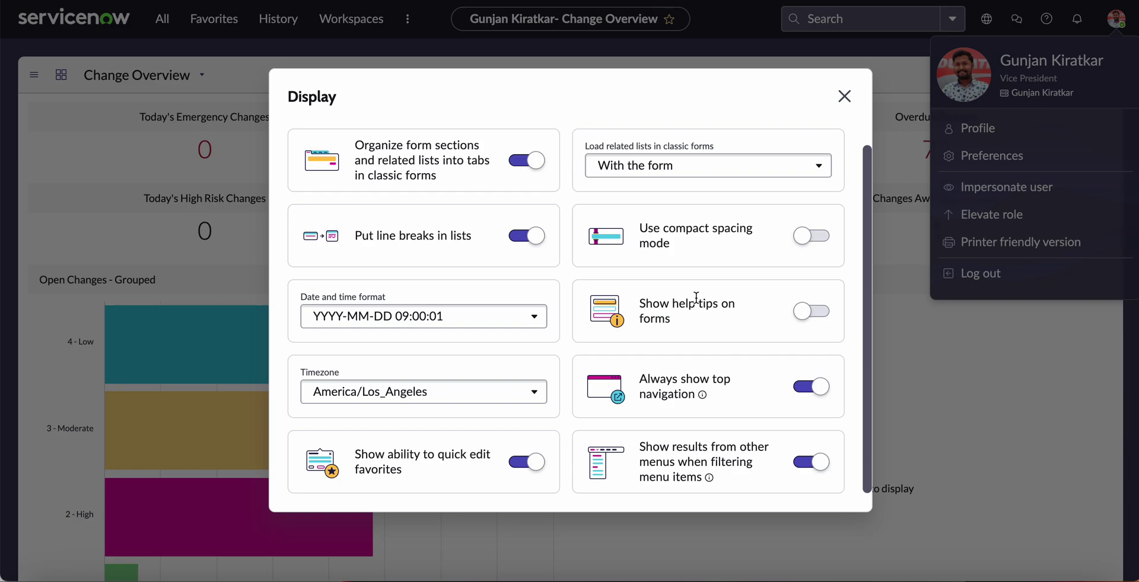
pyautogui.scroll(1, 697, 298)
pyautogui.click(291, 134)
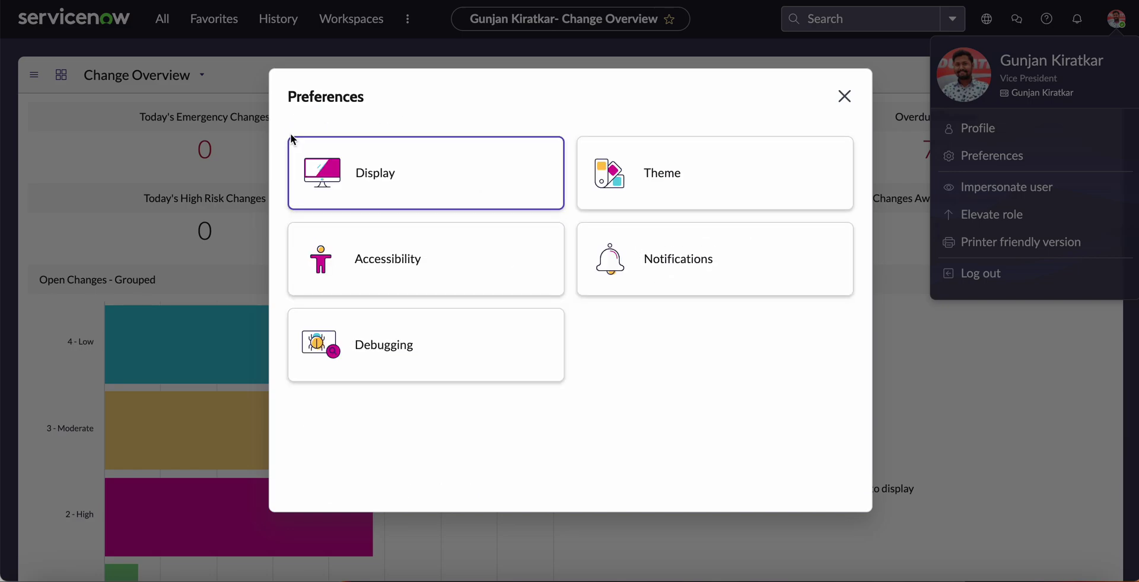
pyautogui.click(705, 189)
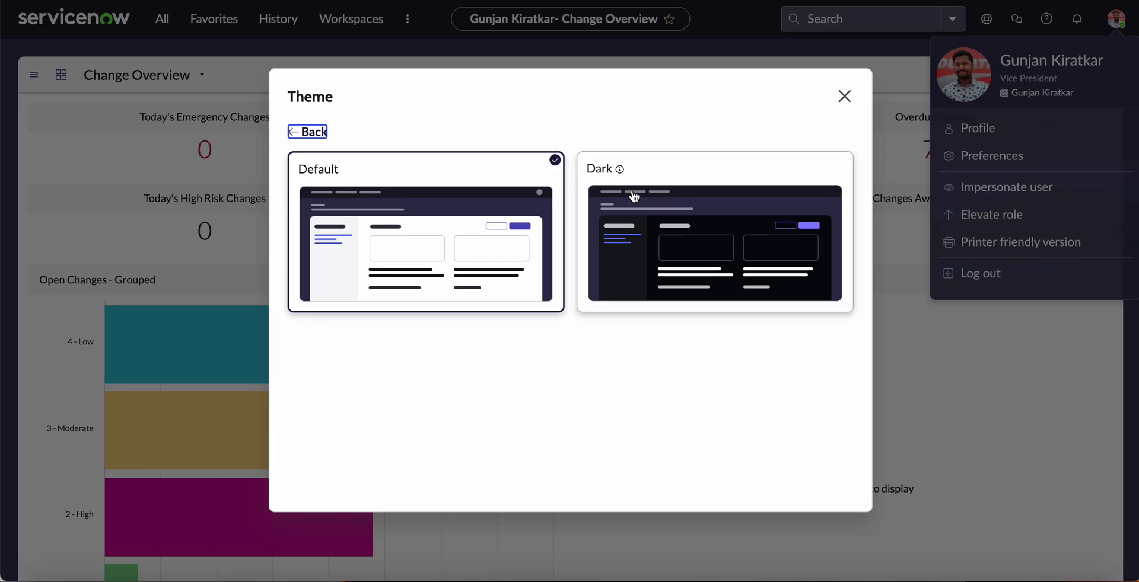
pyautogui.click(303, 132)
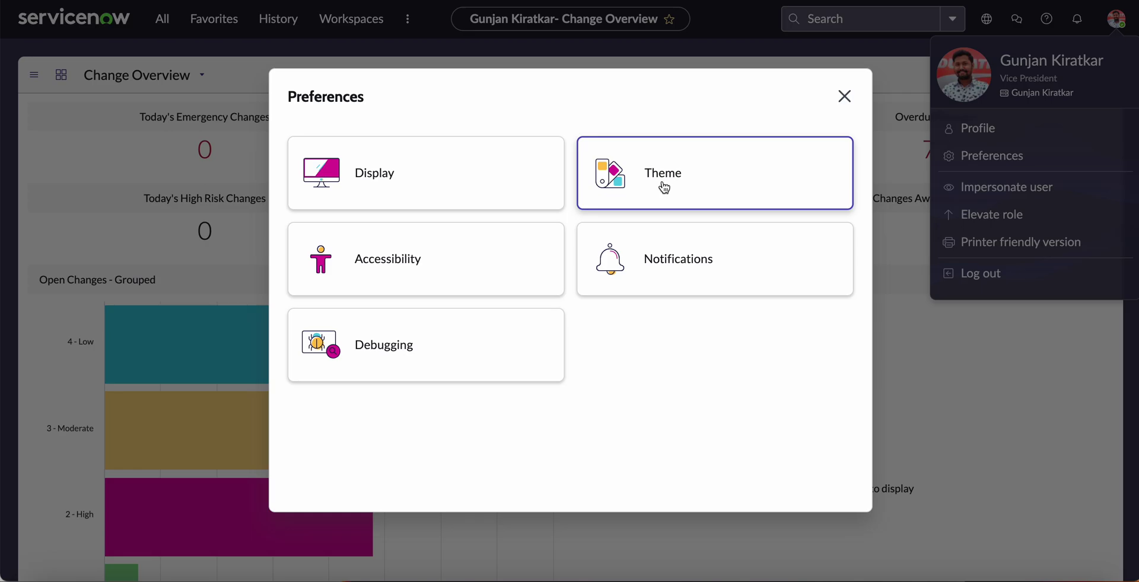
pyautogui.click(419, 260)
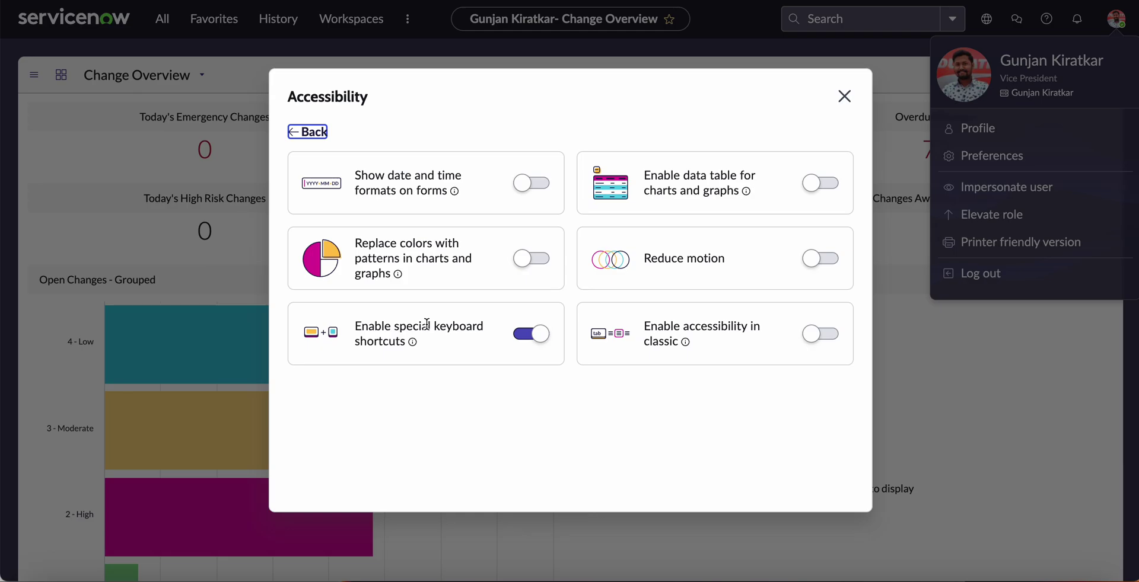
pyautogui.click(308, 132)
pyautogui.click(664, 264)
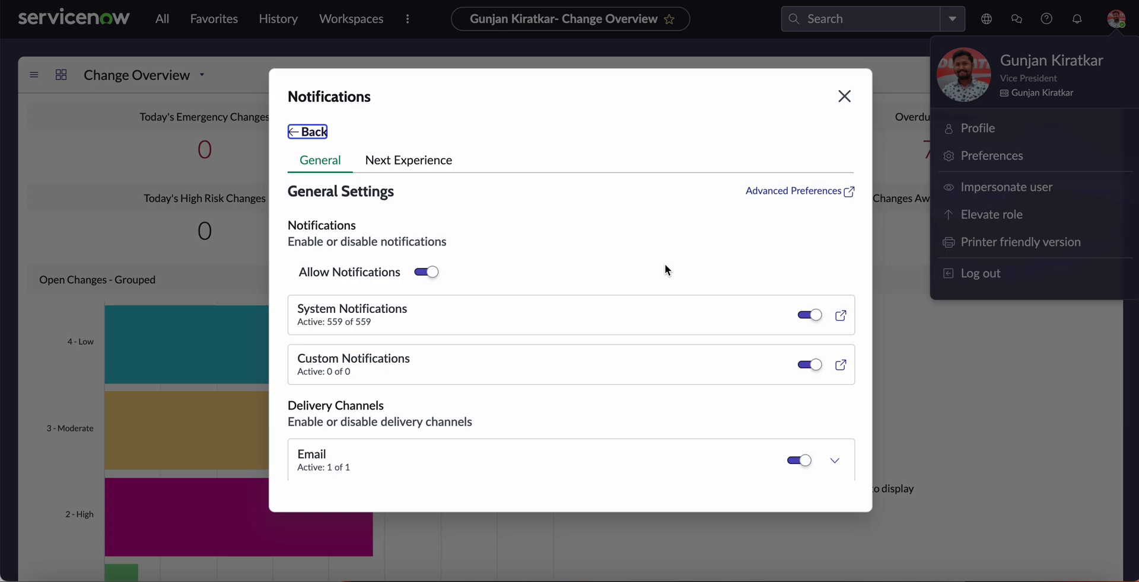
pyautogui.scroll(-3, 664, 263)
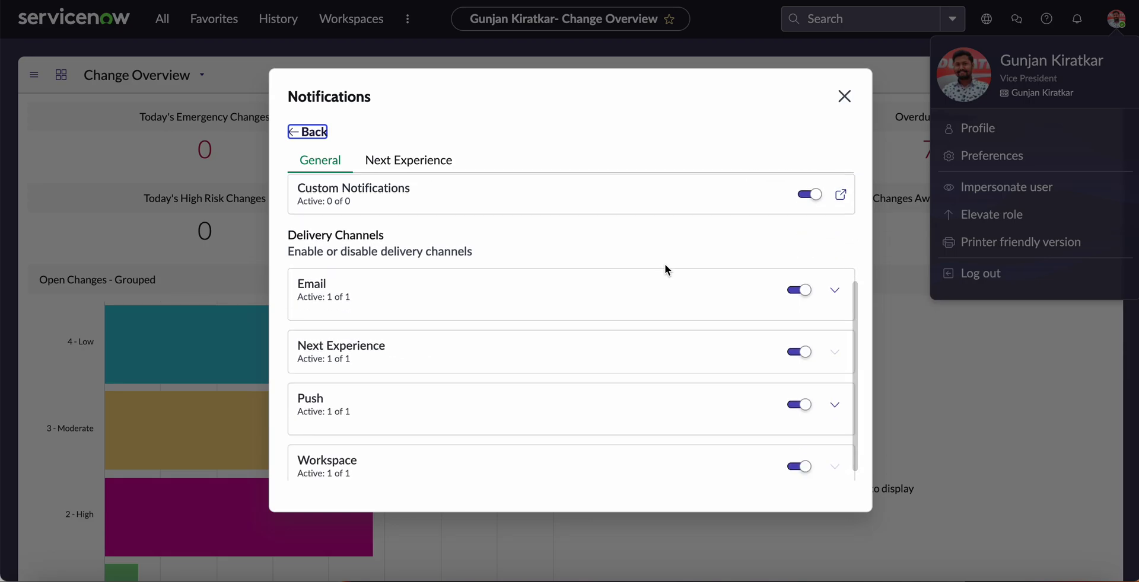
pyautogui.scroll(4, 664, 263)
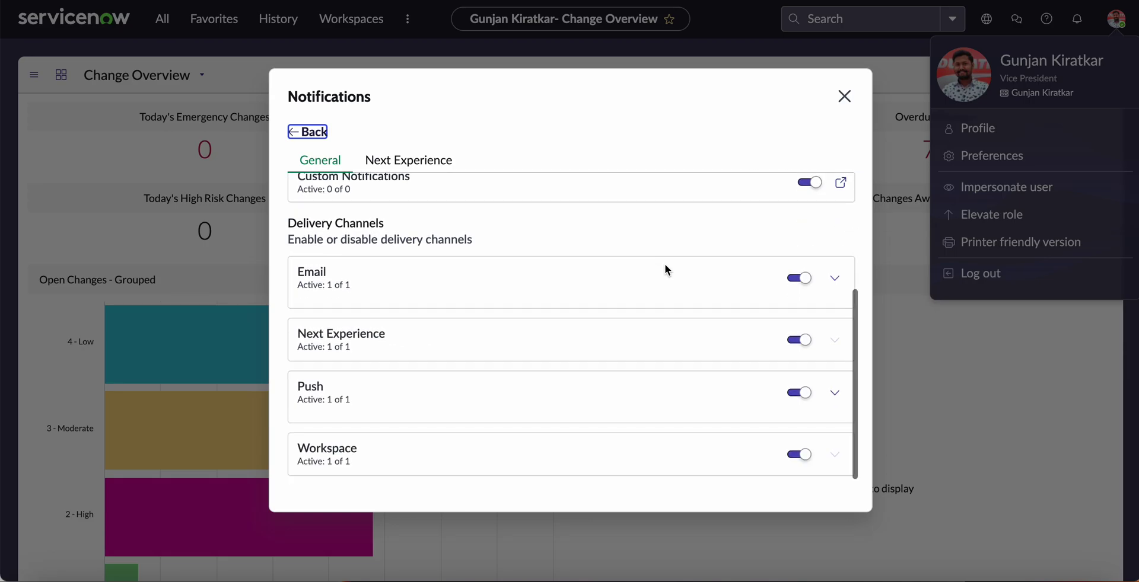
pyautogui.click(427, 167)
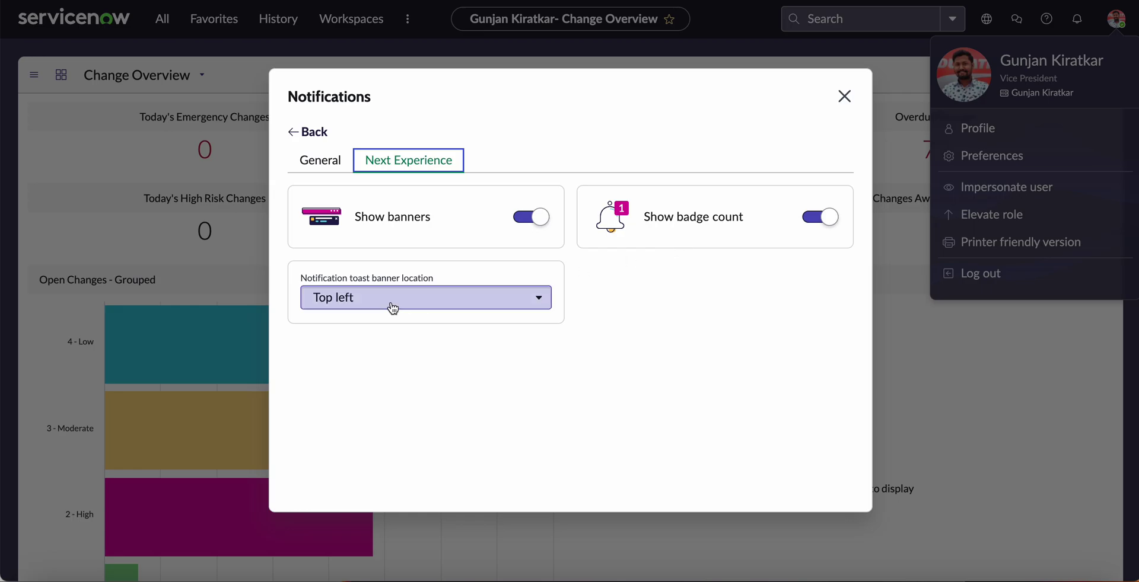
pyautogui.click(364, 301)
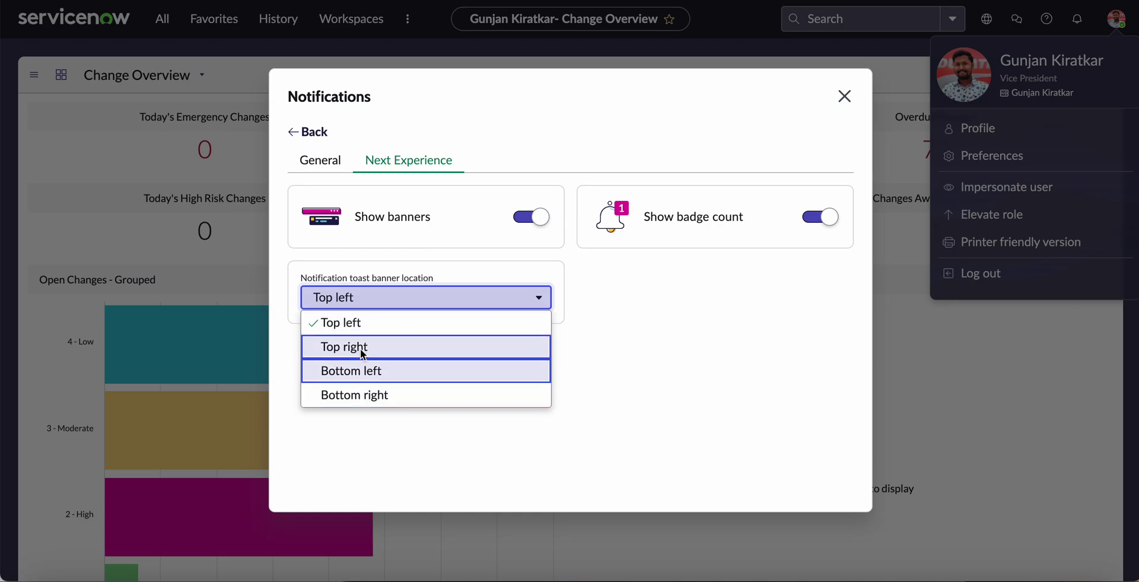
pyautogui.click(648, 303)
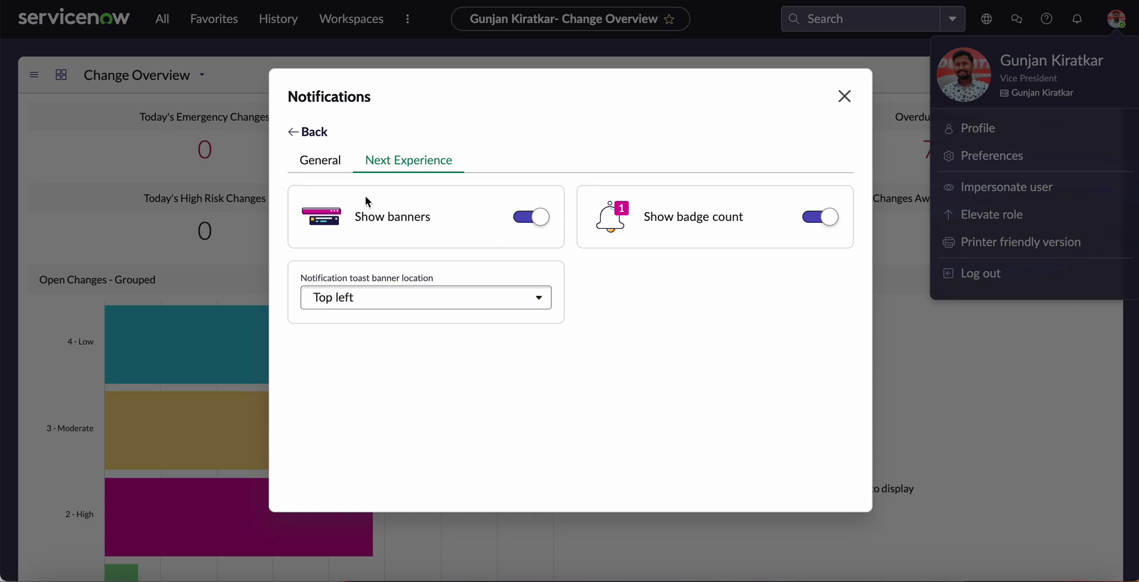
pyautogui.click(307, 132)
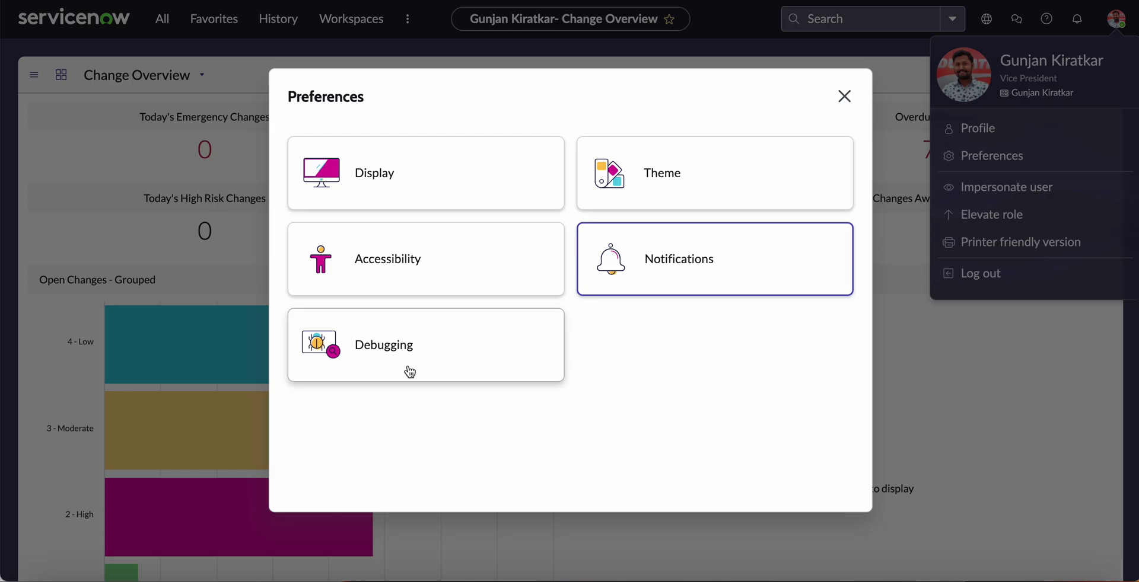
pyautogui.click(386, 356)
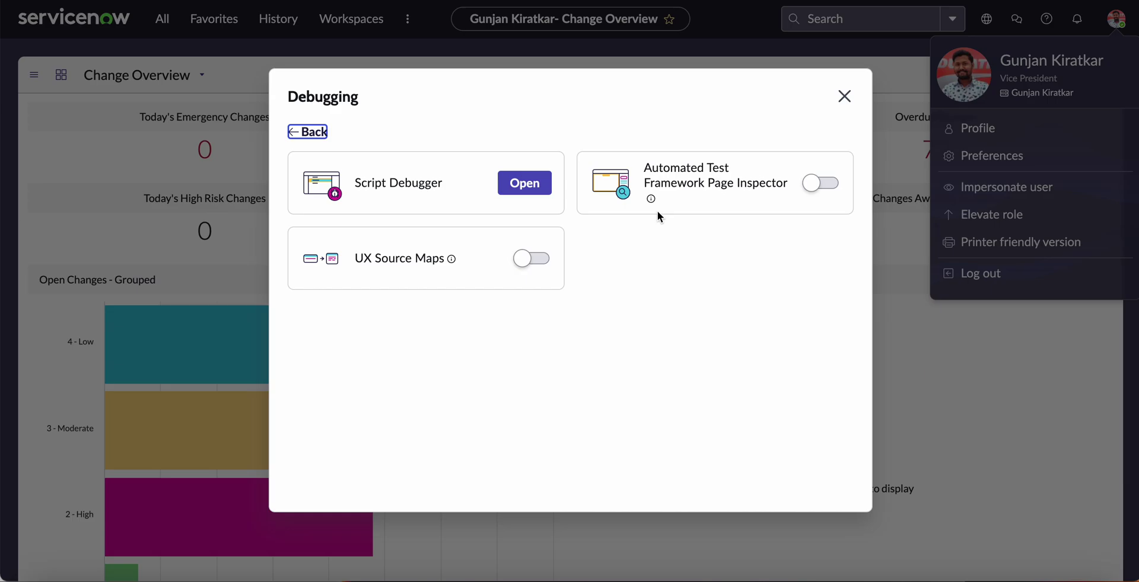
pyautogui.click(307, 131)
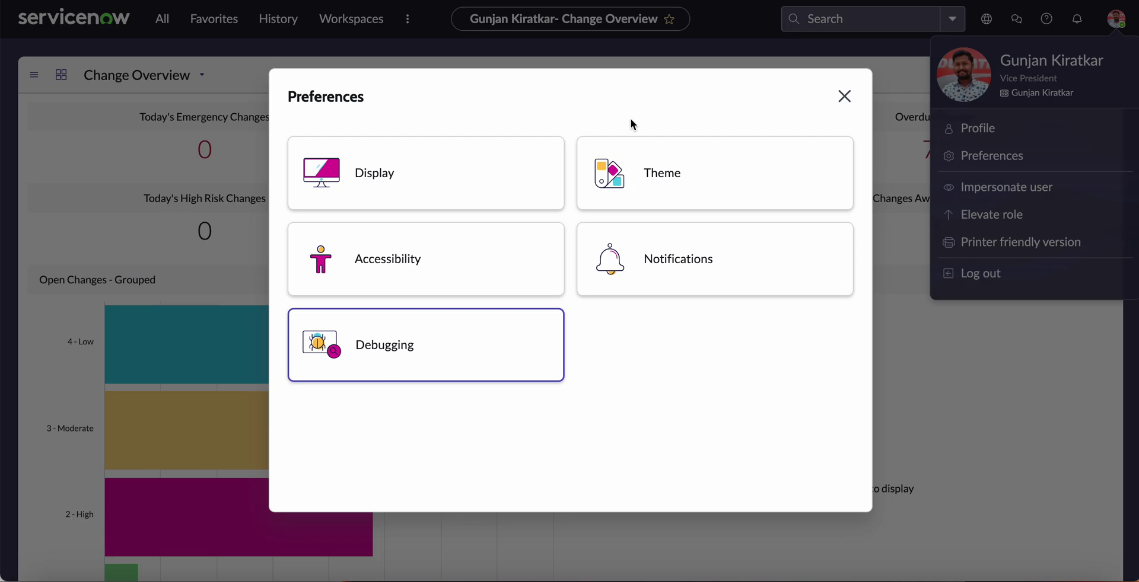
# Step: Close Preferences and open User Administration > User Preferences by filtering the navigator for 'user pre'
pyautogui.click(845, 97)
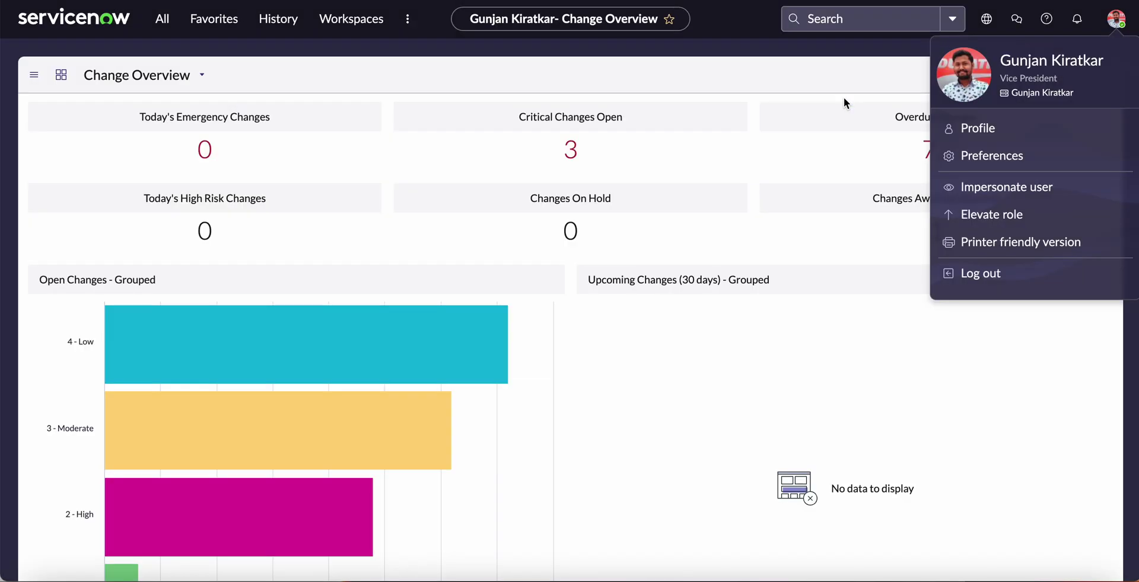
pyautogui.click(162, 20)
pyautogui.write('user pre')
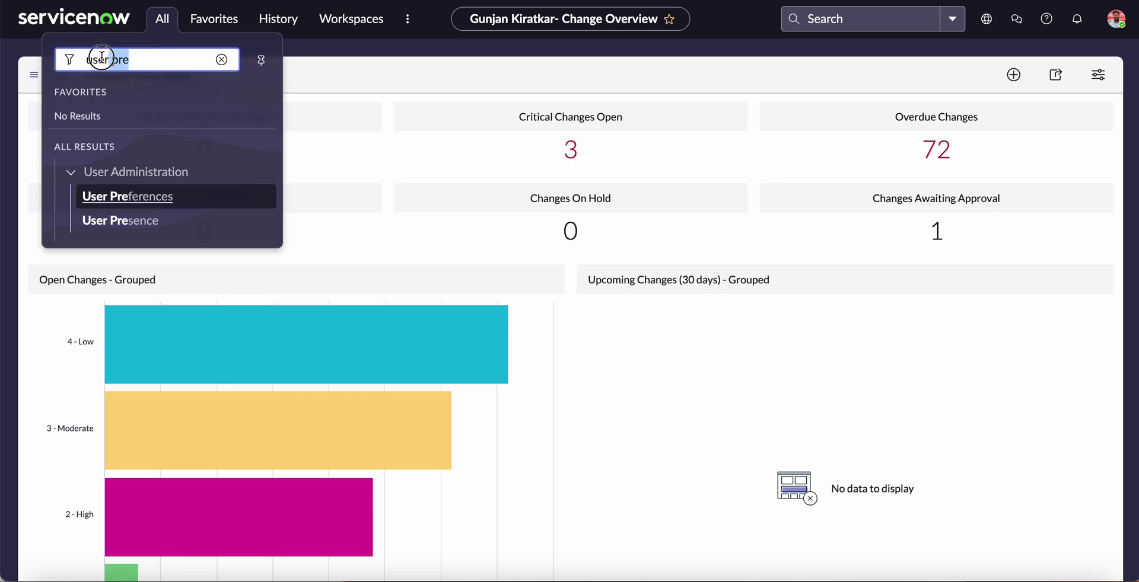
pyautogui.click(133, 196)
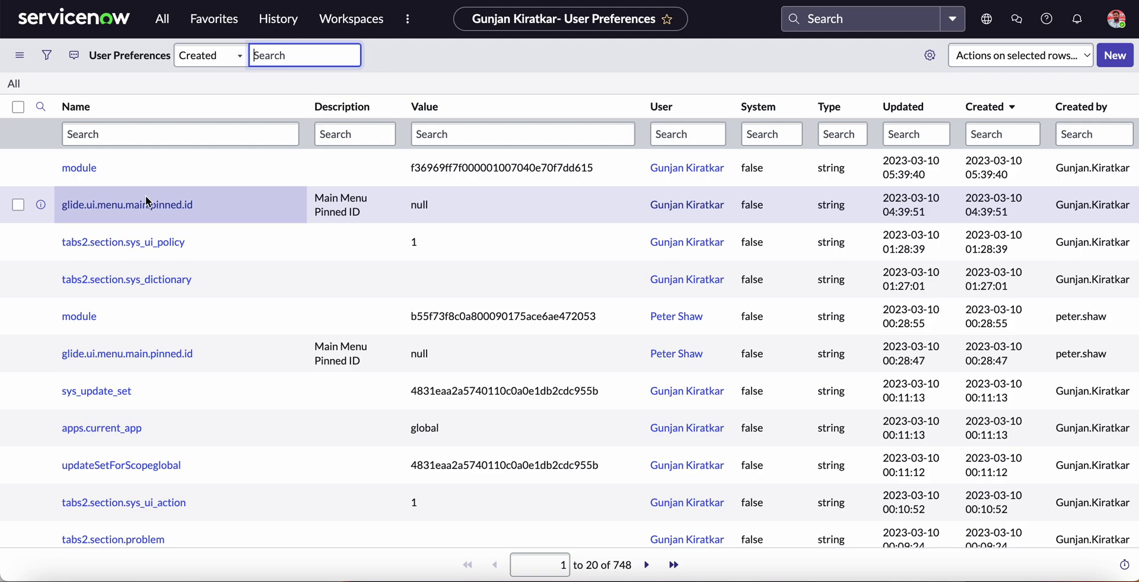
# Step: Filter preference names by '*imperso' and open the glide.ui.keyboard.shortcuts.impersonator.key_combo record
pyautogui.click(158, 133)
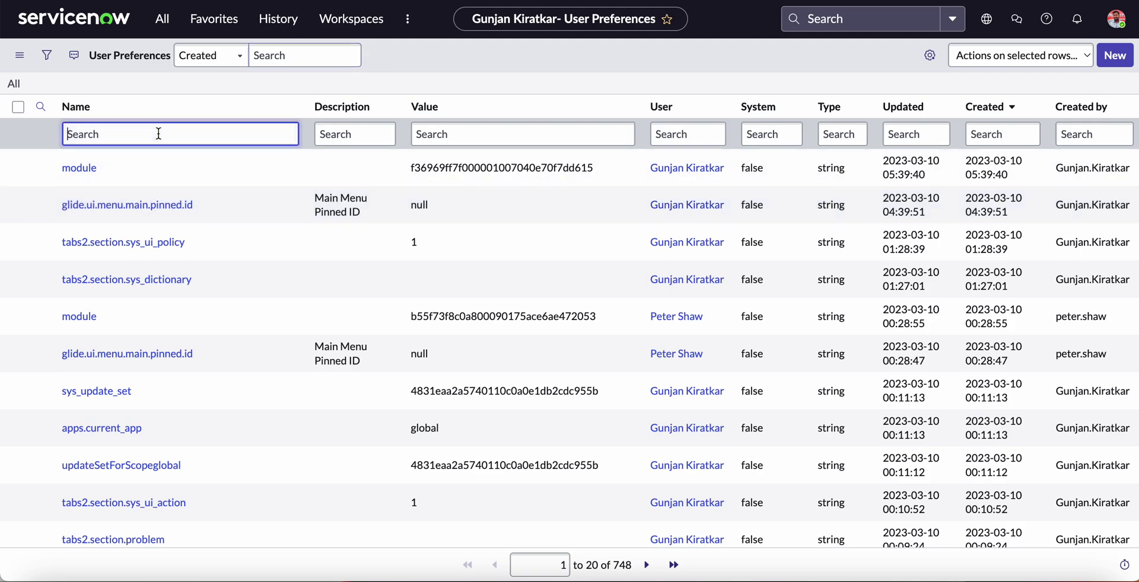
pyautogui.write('*imperso')
pyautogui.press('Return')
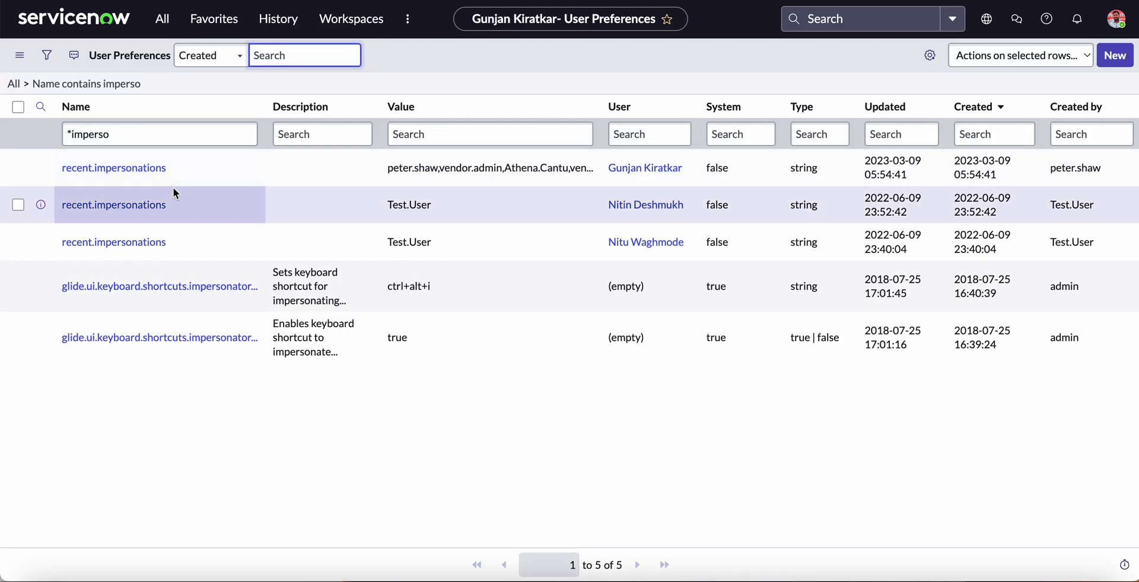
pyautogui.click(122, 289)
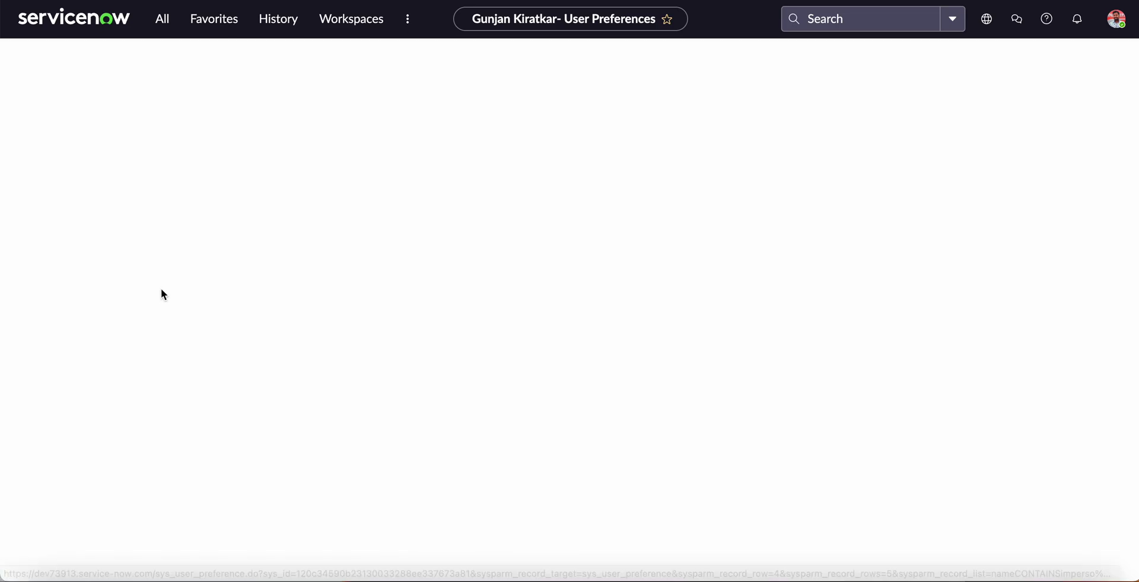
pyautogui.press('Tab')
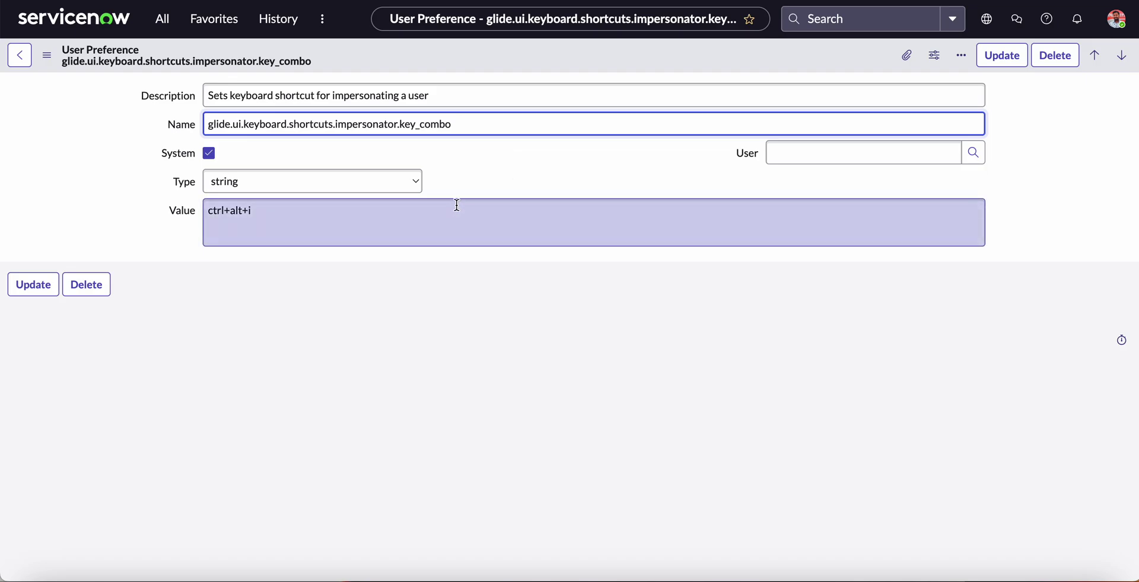
pyautogui.click(521, 185)
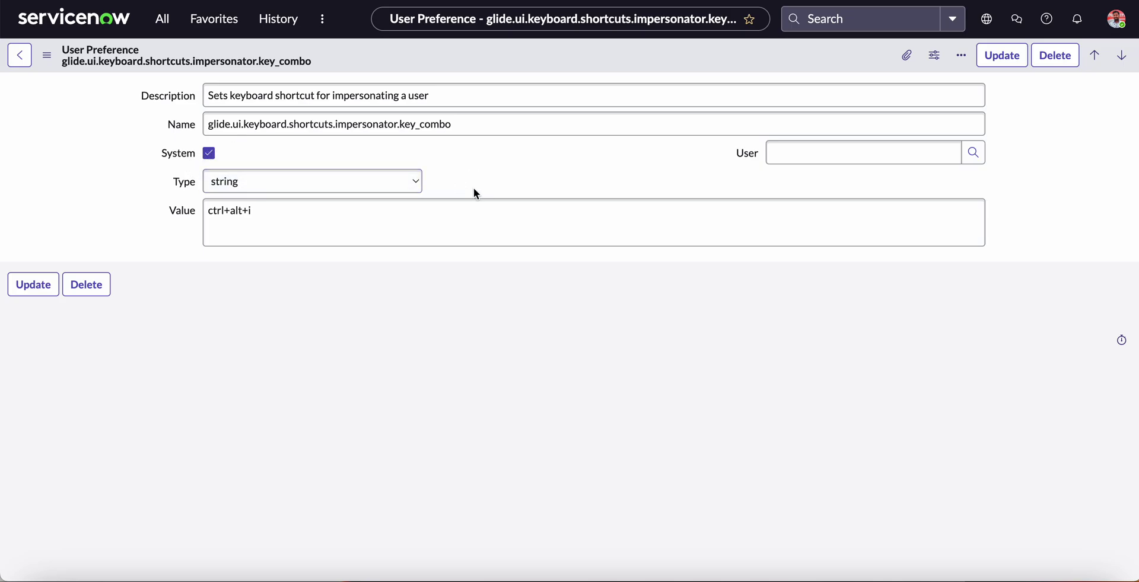
# Step: Uncheck System on the preference, leaving the User field's suggestions unchosen
pyautogui.click(208, 153)
pyautogui.click(872, 151)
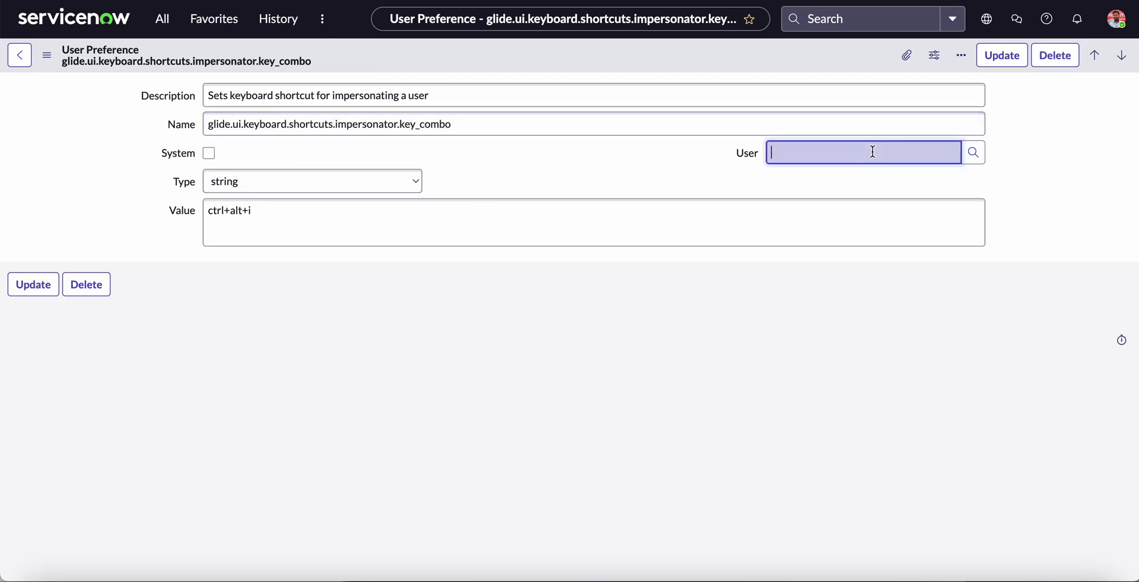
pyautogui.click(829, 151)
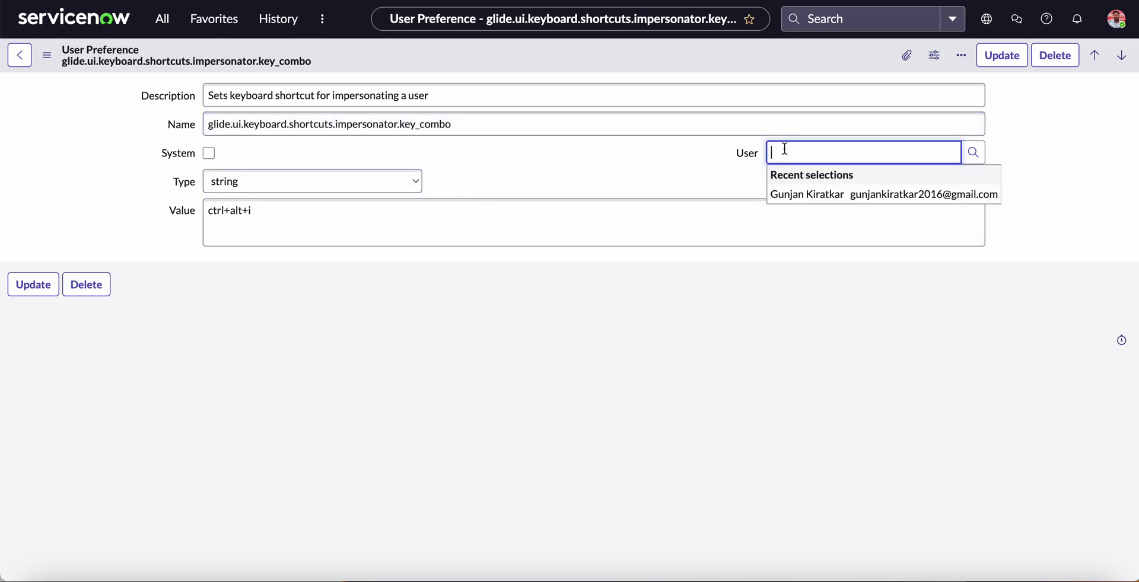
pyautogui.click(717, 179)
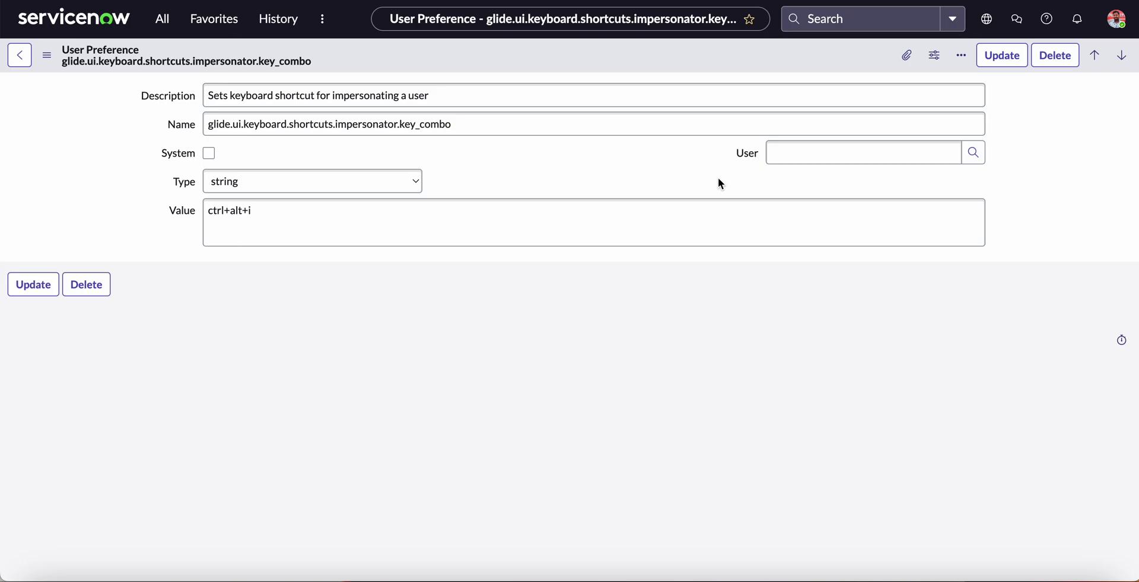
# Step: Select the ctrl+alt+i text in the Value field
pyautogui.click(521, 208)
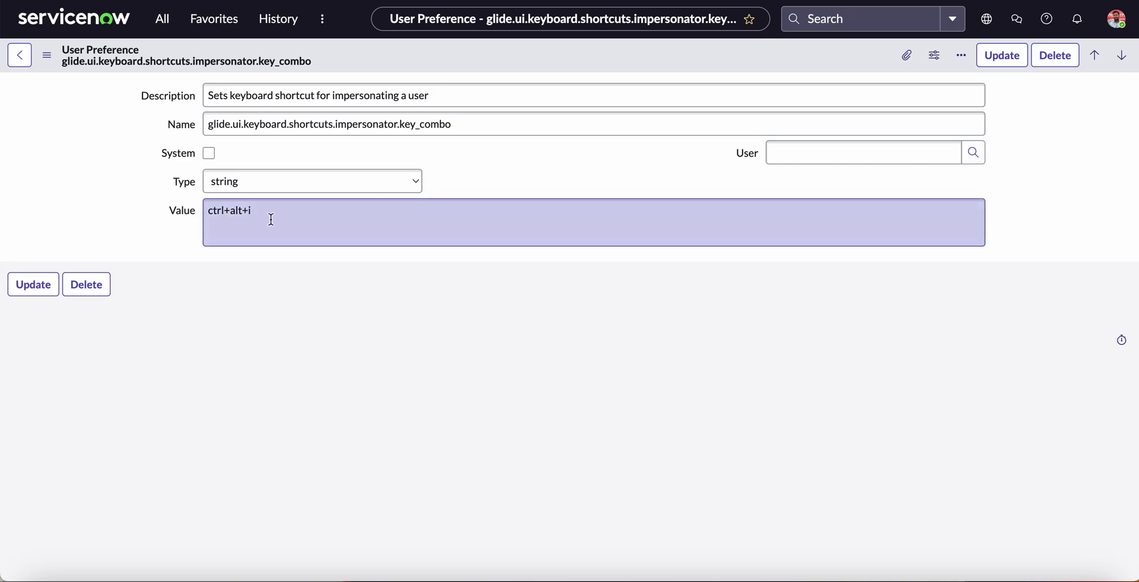
pyautogui.click(212, 214)
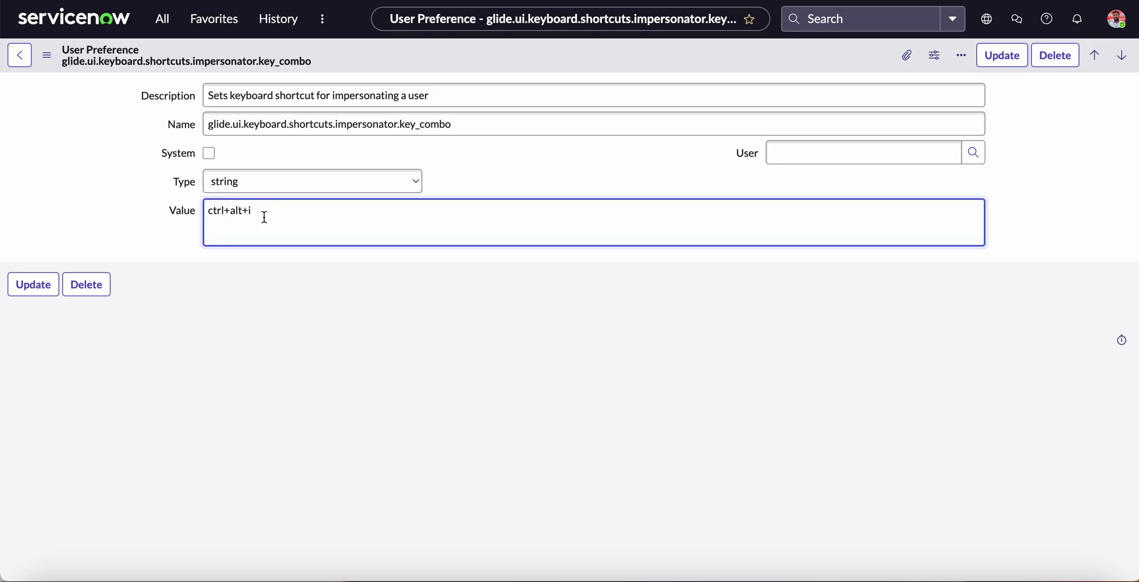
pyautogui.moveTo(211, 216); pyautogui.dragTo(267, 213)
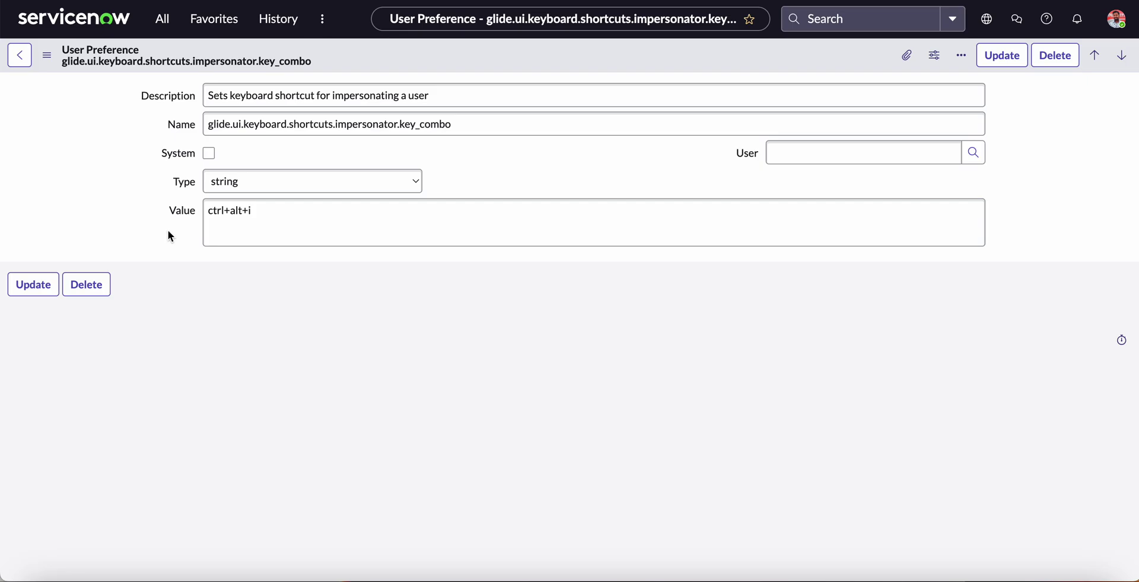
# Step: Edit the shortcut value from ctrl+alt+i to ctrl+i
pyautogui.click(274, 208)
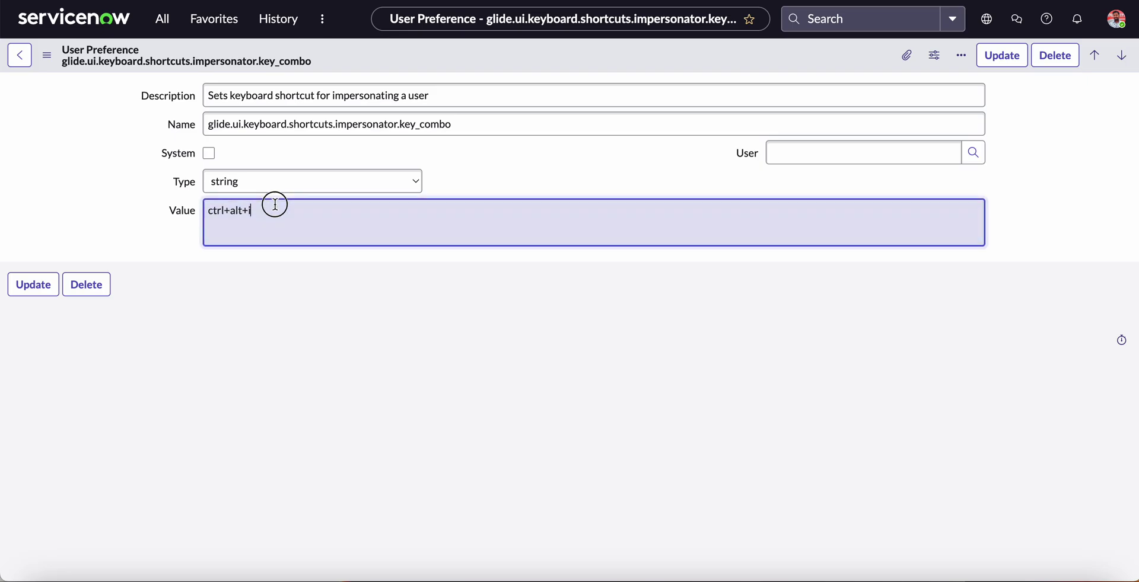
pyautogui.click(242, 210)
pyautogui.press('BackSpace')
pyautogui.press('BackSpace')
pyautogui.press('BackSpace')
pyautogui.press('BackSpace')
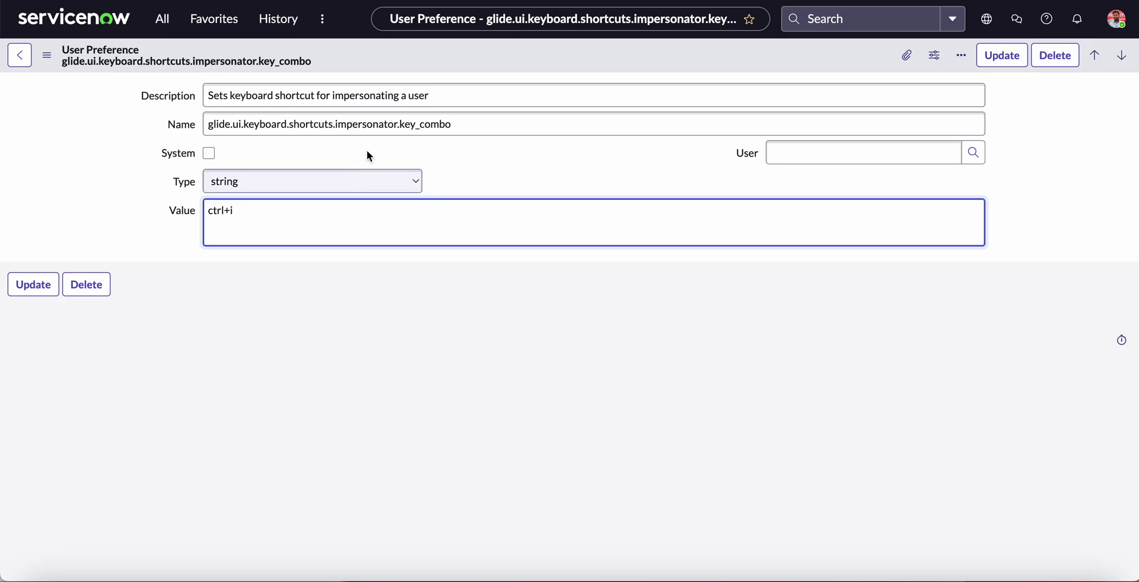
pyautogui.click(162, 232)
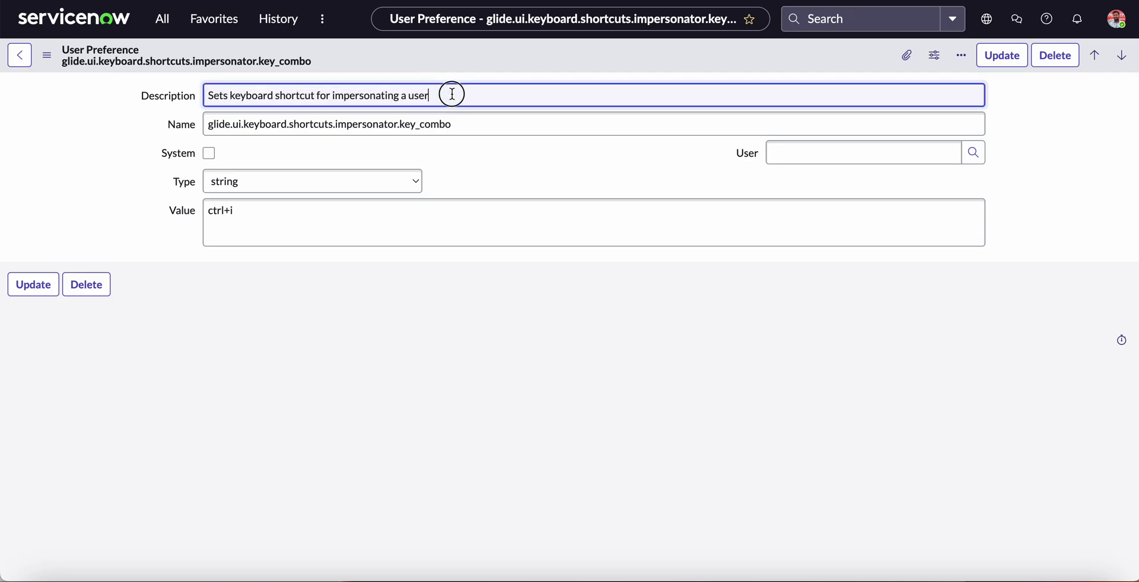
# Step: Replace the description with 'Impersonate User'
pyautogui.moveTo(451, 93); pyautogui.dragTo(203, 106)
pyautogui.press('BackSpace')
pyautogui.write('Im')
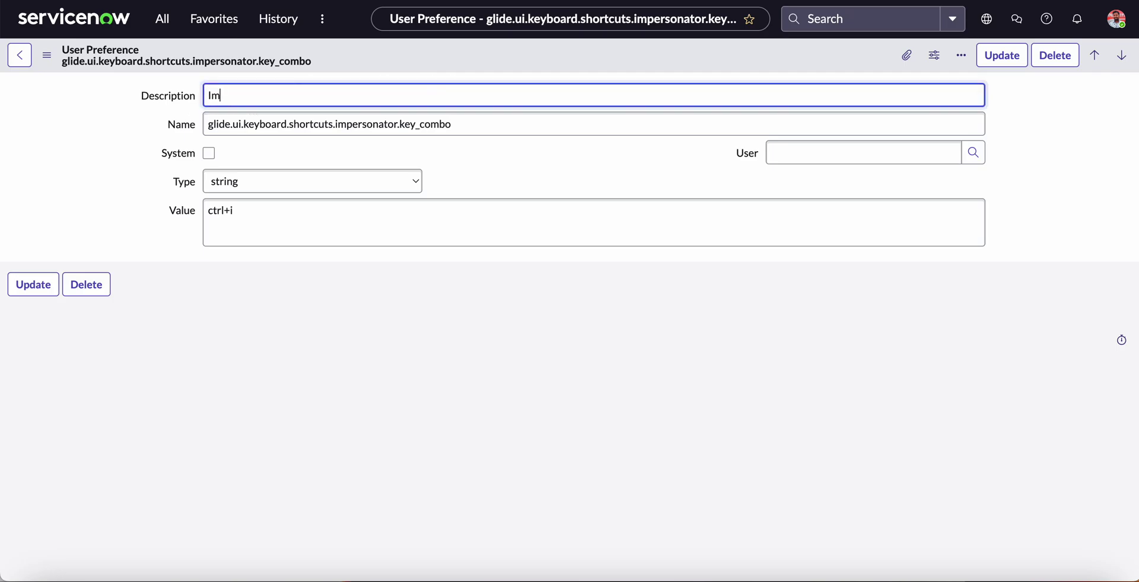
pyautogui.write('personate User')
pyautogui.click(46, 57)
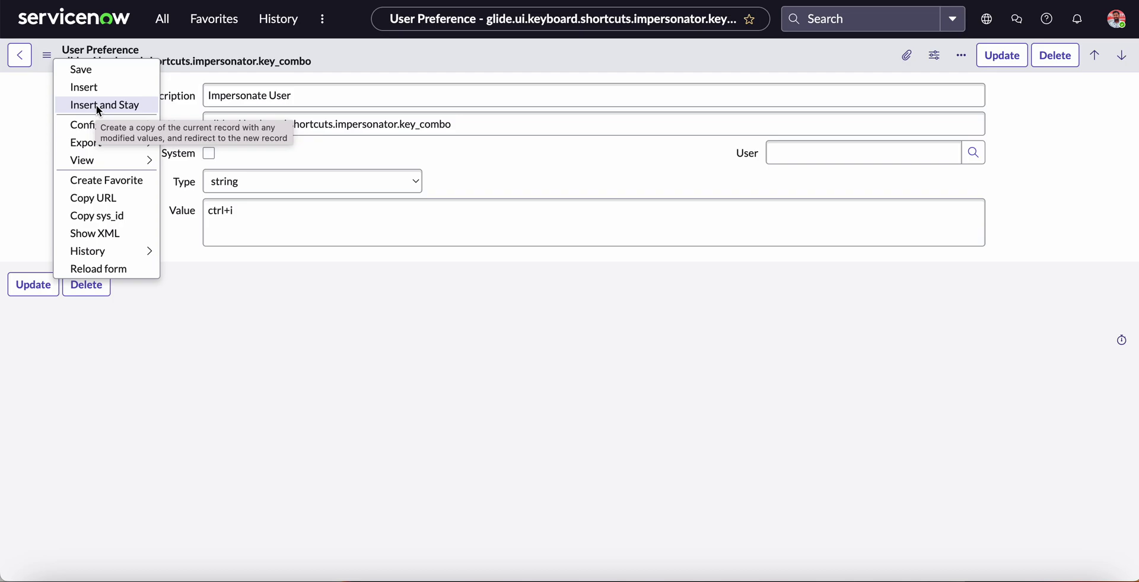
# Step: Assign the preference to a user from the User field's recent selections
pyautogui.click(540, 143)
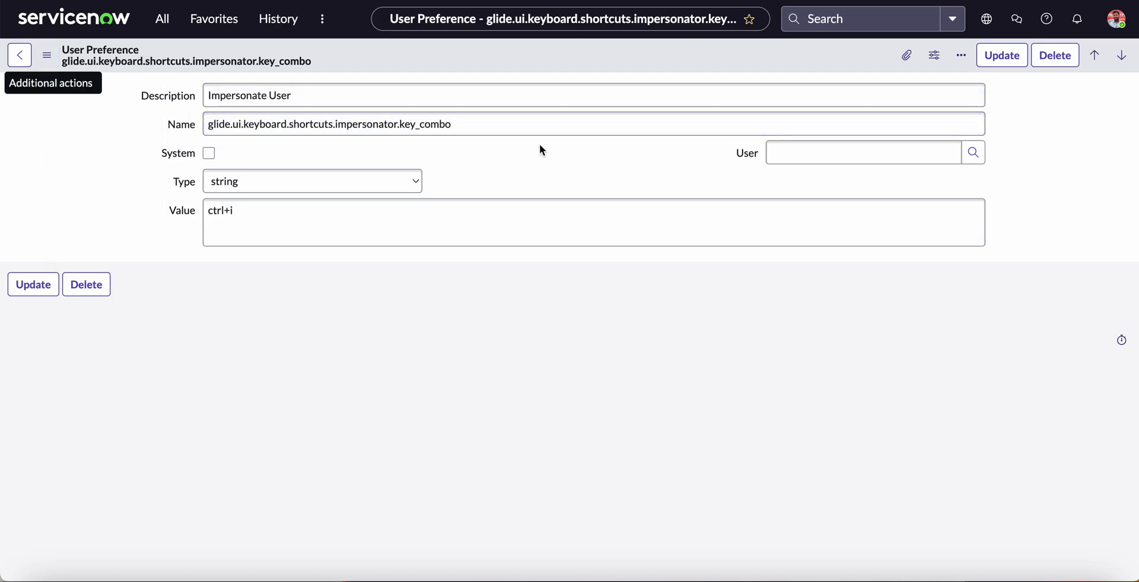
pyautogui.click(779, 153)
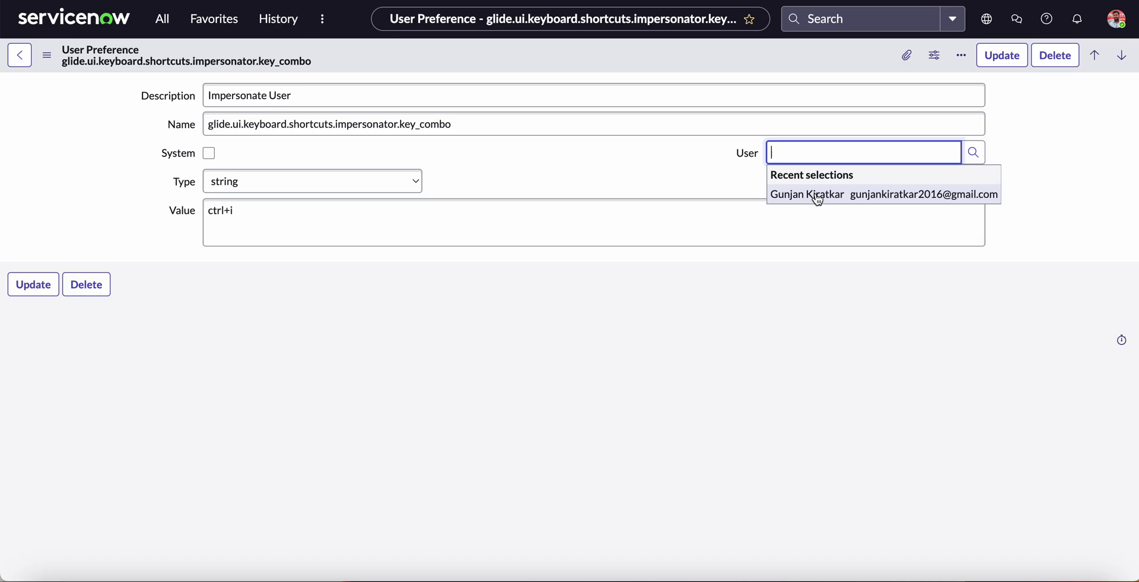
pyautogui.click(778, 195)
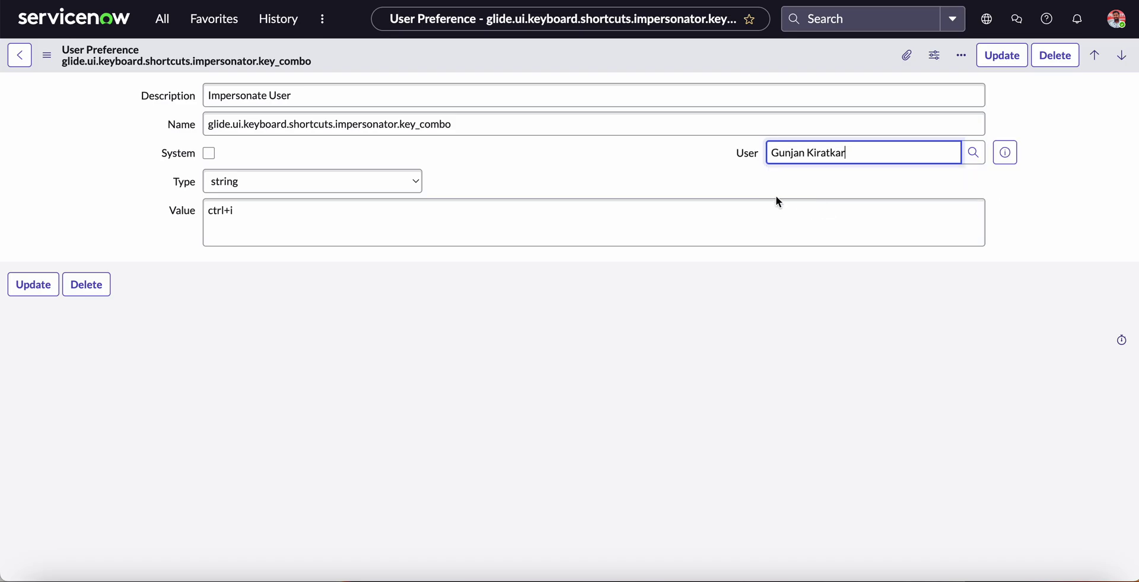
# Step: Save the edited preference as a new copy with Insert and Stay
pyautogui.click(47, 55)
pyautogui.click(98, 106)
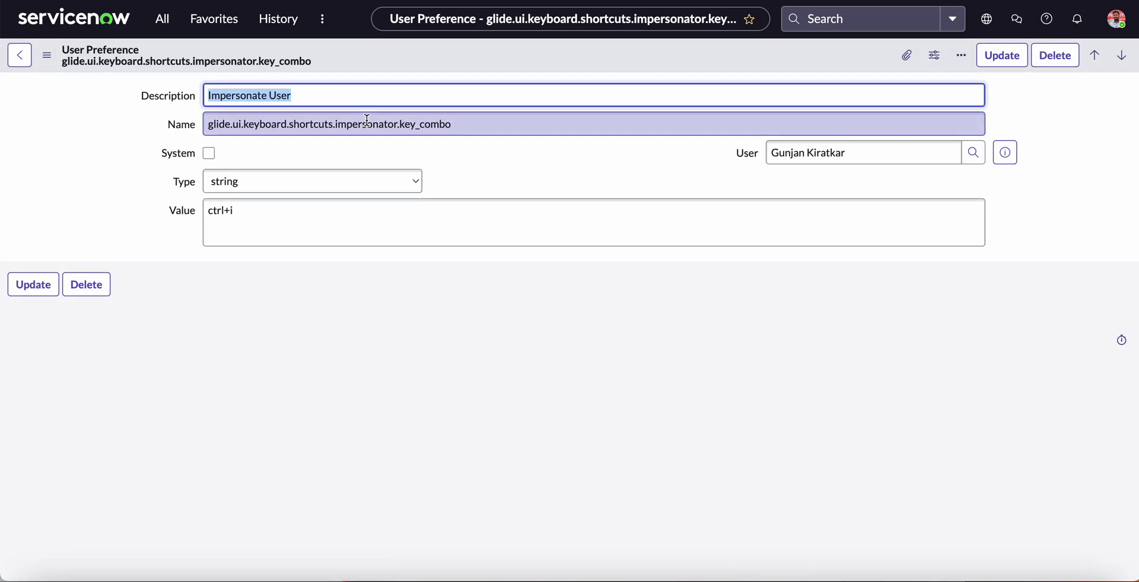
pyautogui.click(427, 257)
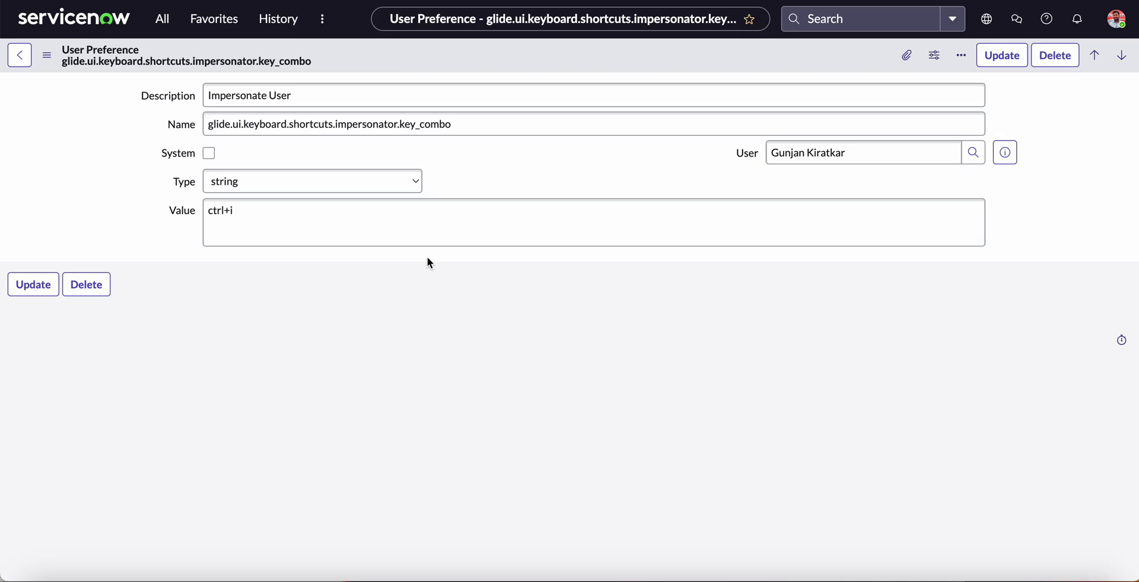
pyautogui.hotkey('ctrl', 'i')
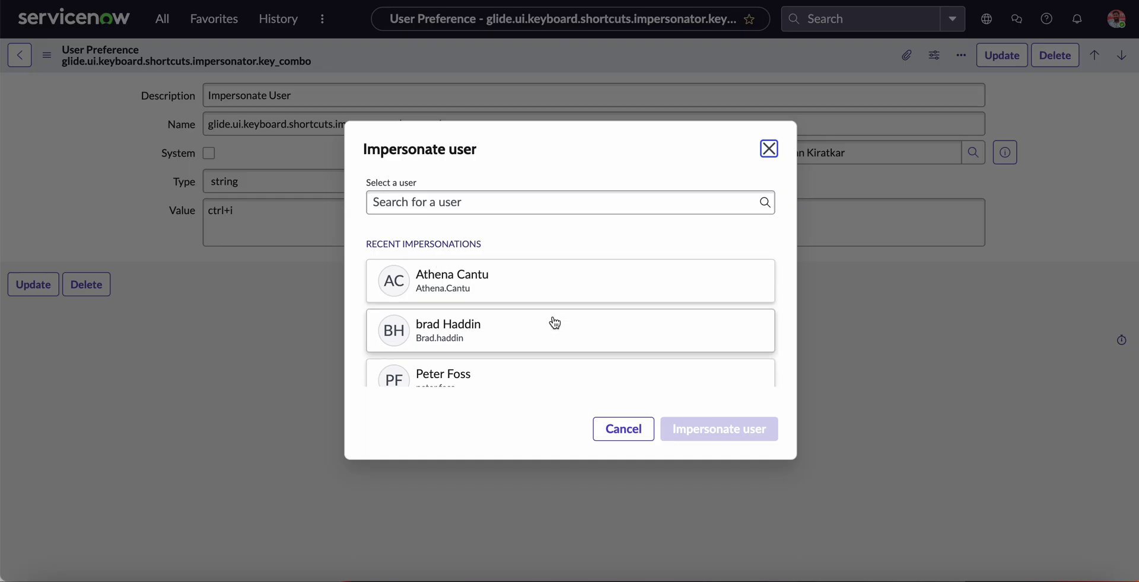
pyautogui.scroll(-3, 551, 323)
pyautogui.scroll(1, 555, 322)
pyautogui.scroll(2, 555, 322)
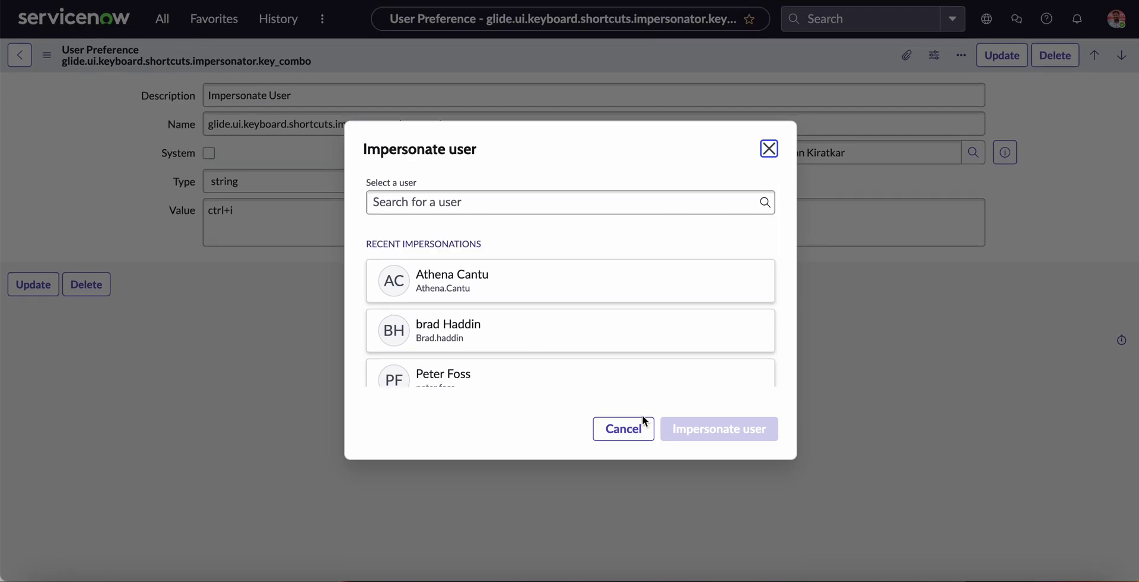
pyautogui.click(623, 429)
pyautogui.click(528, 280)
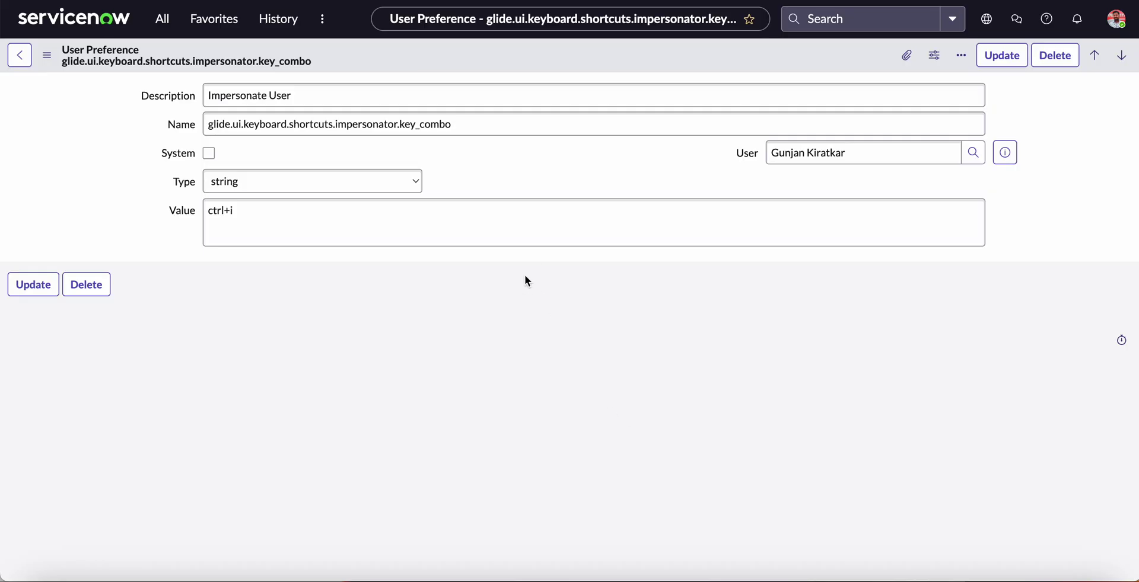
pyautogui.hotkey('ctrl', 'i')
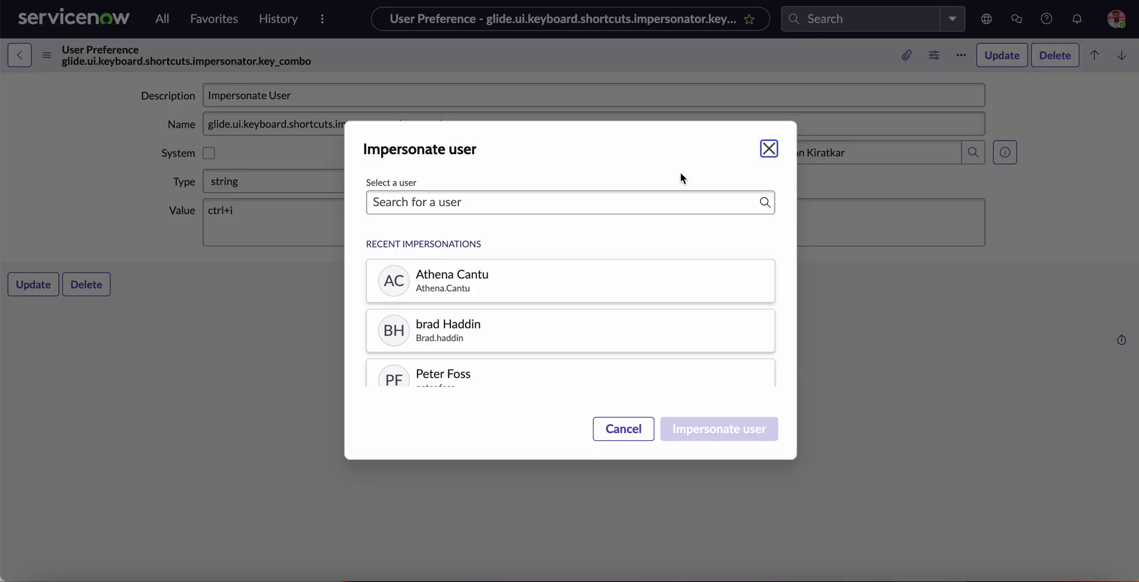
pyautogui.click(769, 149)
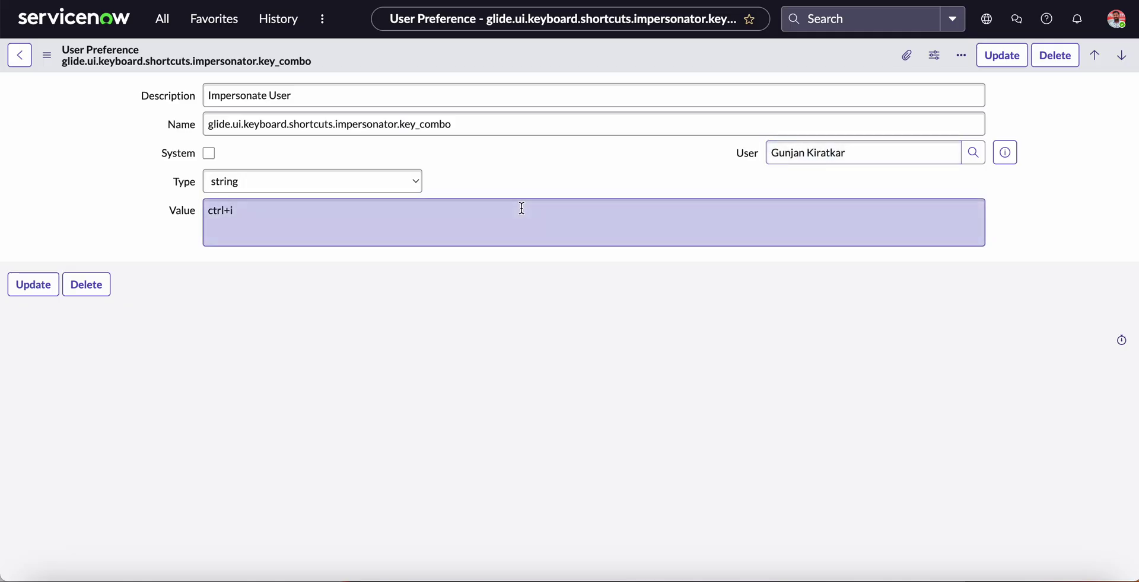